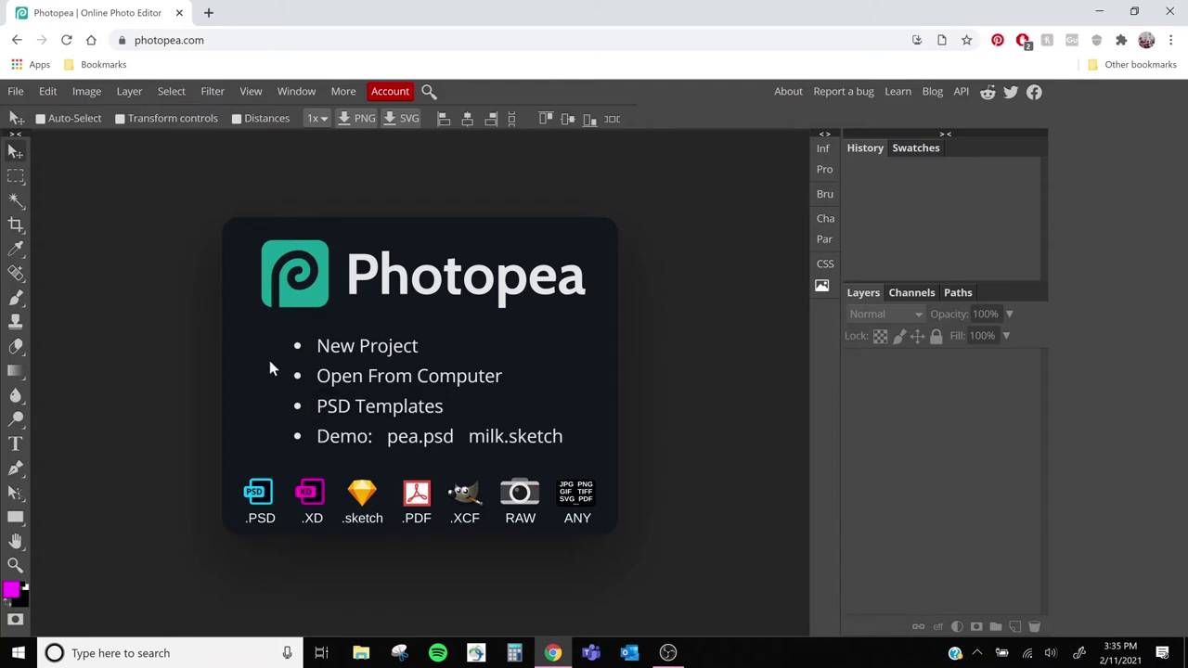
Open the Goldfish image from the Fish Out of Water folder via File > Open
click(14, 93)
click(35, 136)
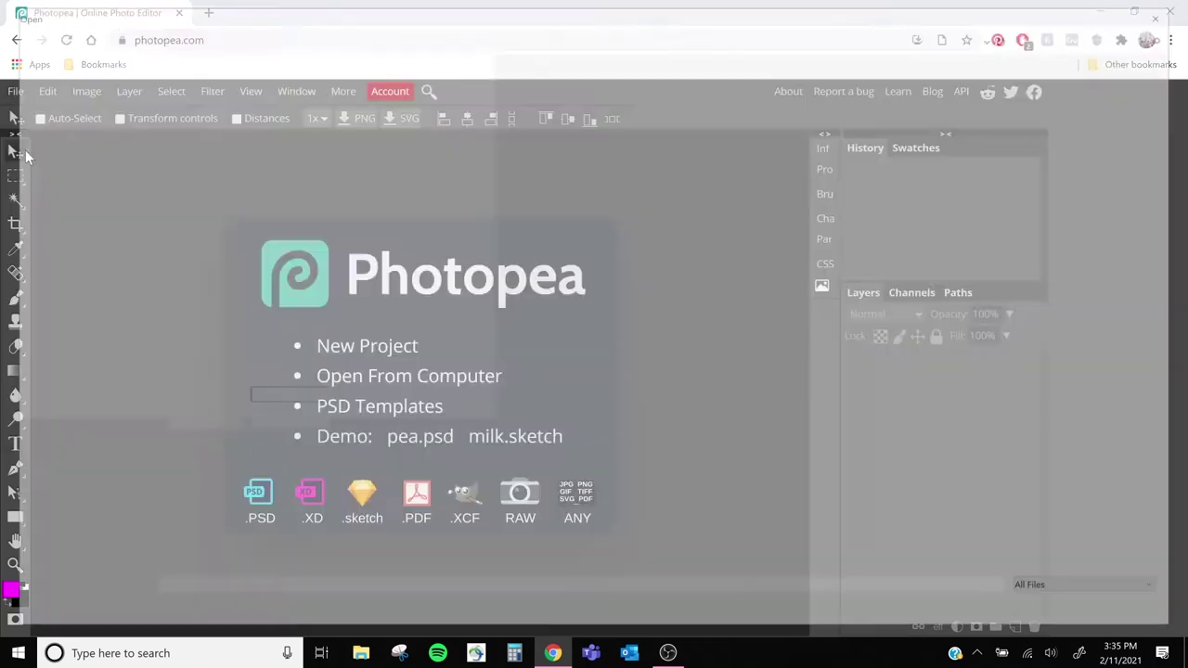
click(190, 106)
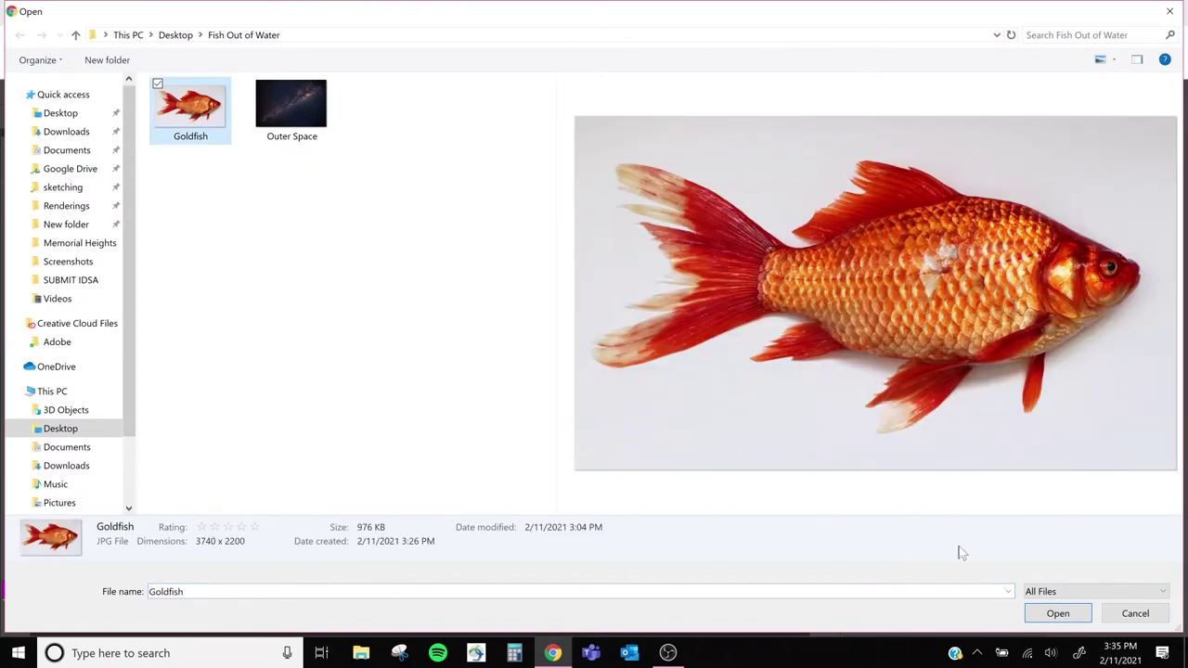
click(1050, 617)
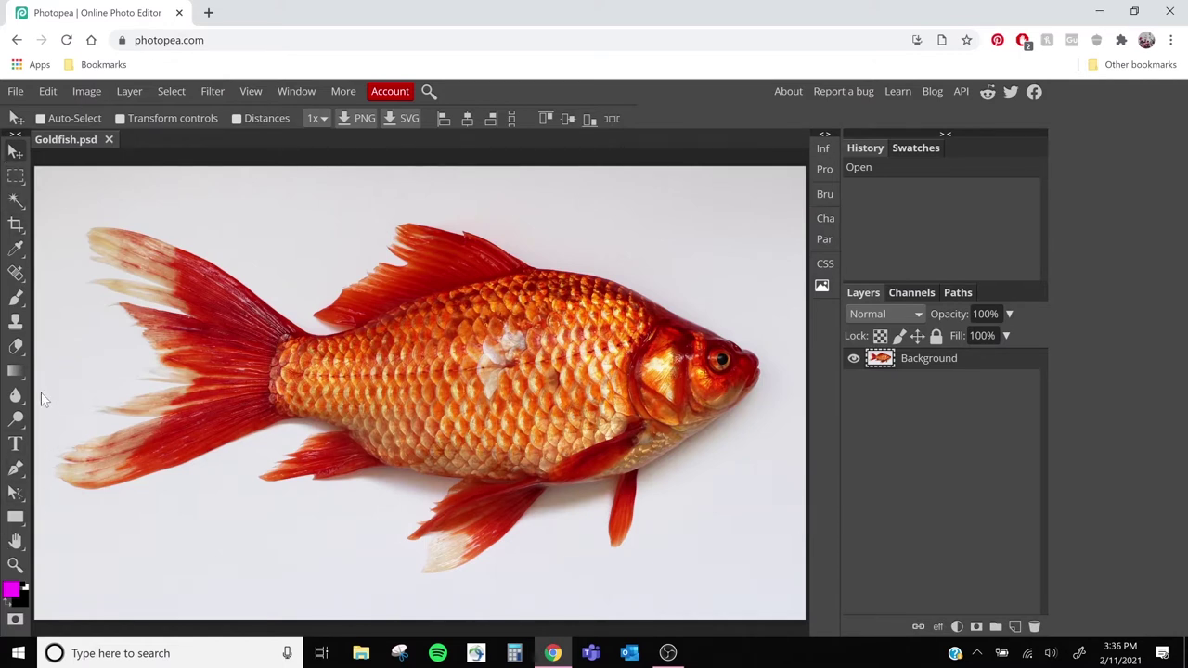
Erase a wavy strip of white background above the goldfish with the Eraser
click(16, 347)
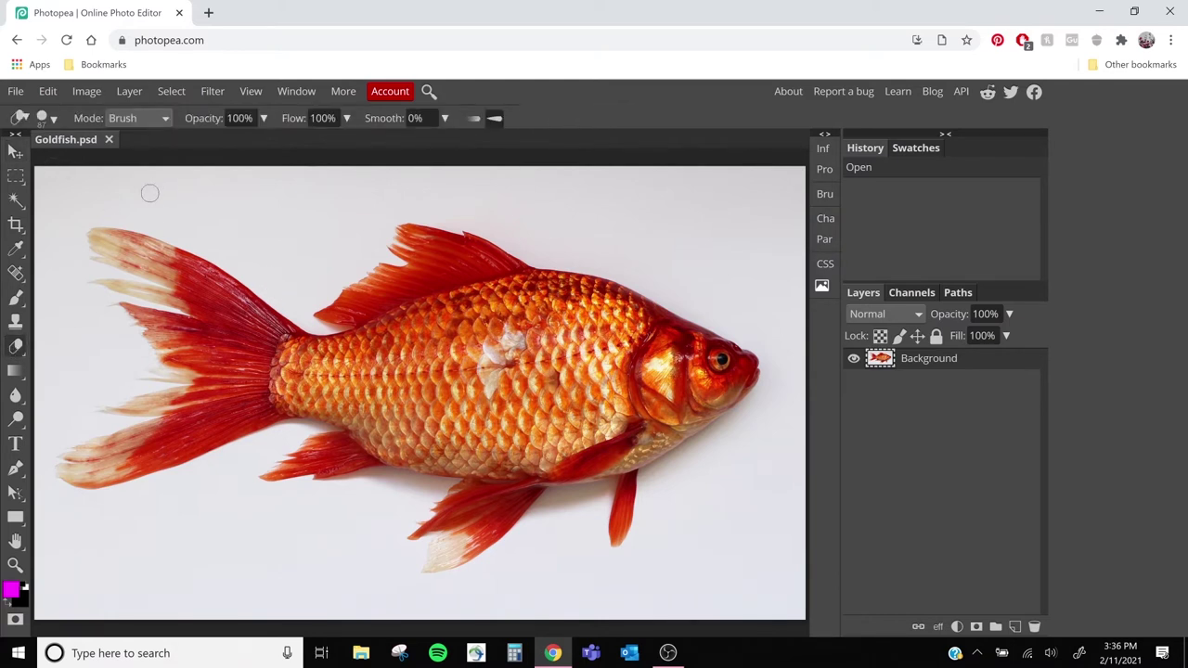
mouse_move(165, 206)
mouse_down()
mouse_move(201, 217)
mouse_move(301, 214)
mouse_move(379, 185)
mouse_move(446, 183)
mouse_move(517, 196)
mouse_move(631, 249)
mouse_up()
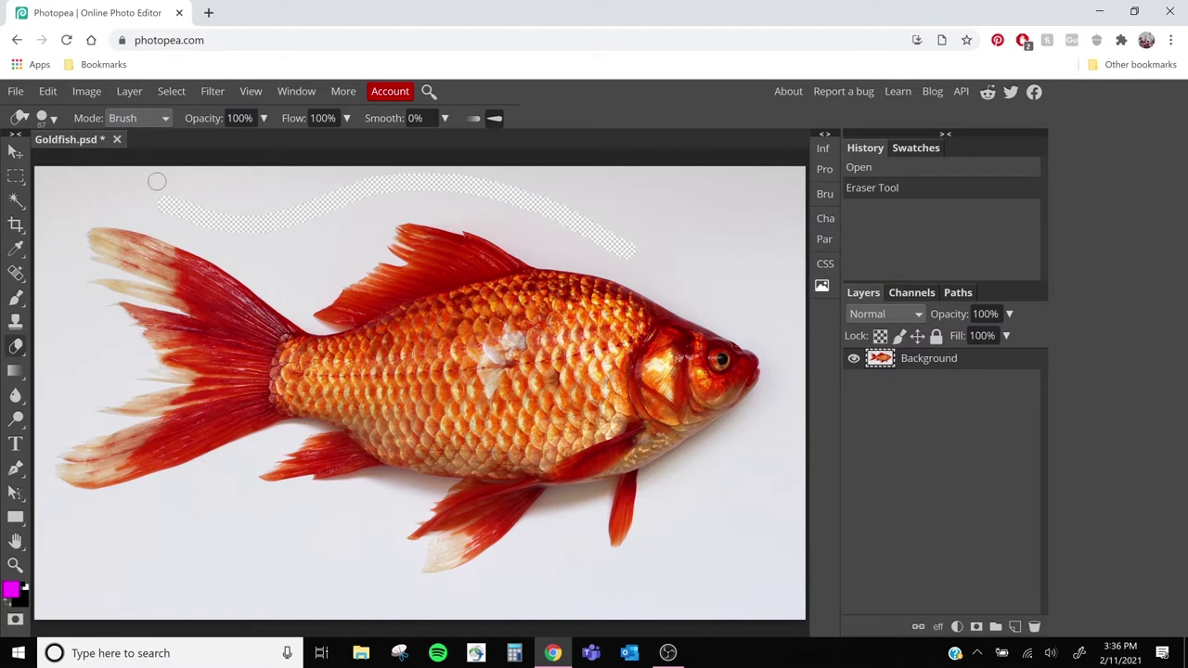
Soften the eraser, set it to 354 px, and erase a soft patch above the tail
click(54, 118)
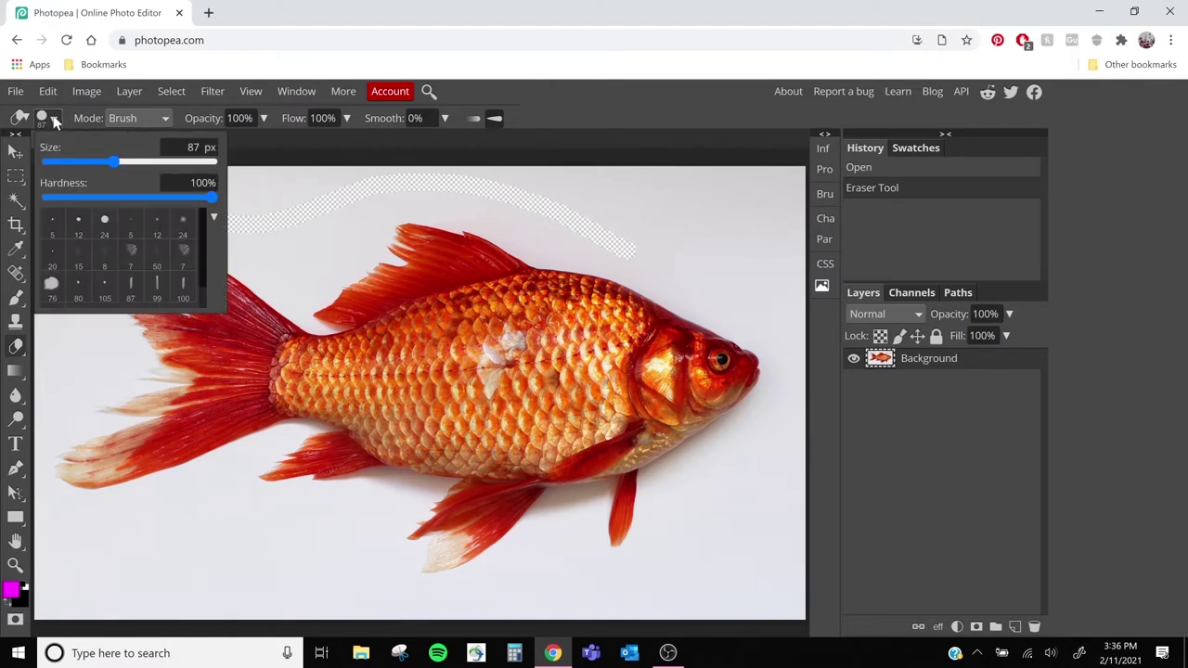
mouse_move(113, 161)
mouse_down()
mouse_move(83, 163)
mouse_move(167, 165)
mouse_move(80, 164)
mouse_move(198, 161)
mouse_up()
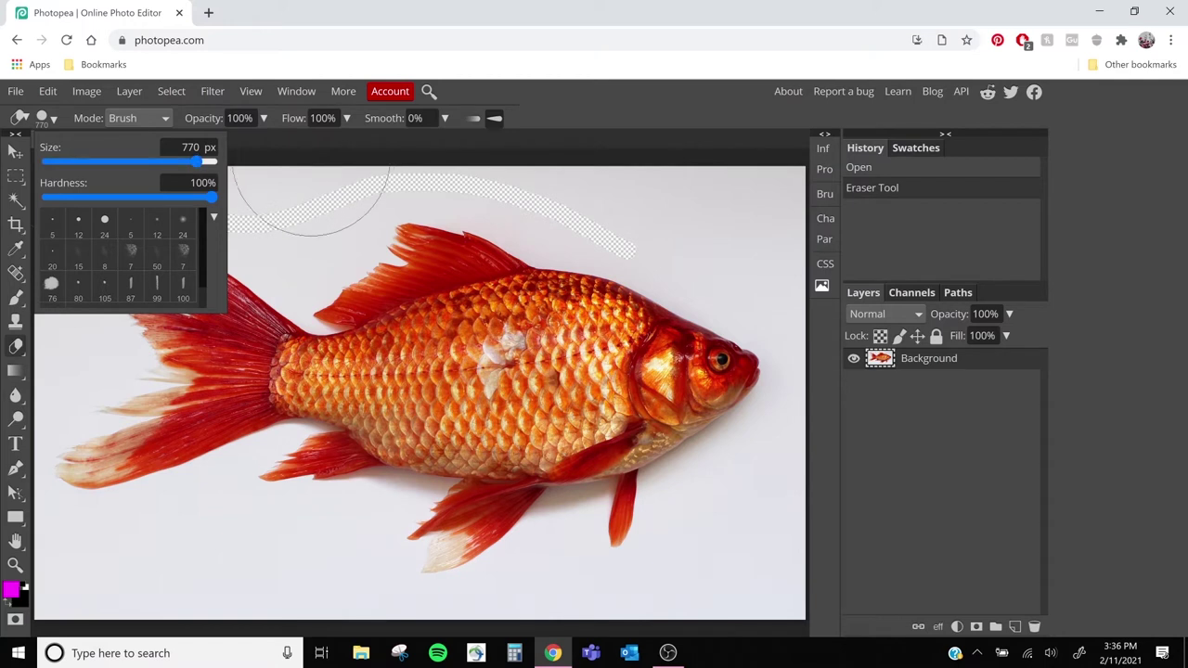
drag(212, 199, 79, 196)
mouse_move(198, 161)
mouse_down()
mouse_move(146, 161)
mouse_move(159, 162)
mouse_up()
click(267, 232)
mouse_move(269, 233)
mouse_down()
mouse_move(294, 247)
mouse_move(337, 218)
mouse_move(330, 206)
mouse_move(292, 222)
mouse_move(254, 203)
mouse_move(284, 204)
mouse_up()
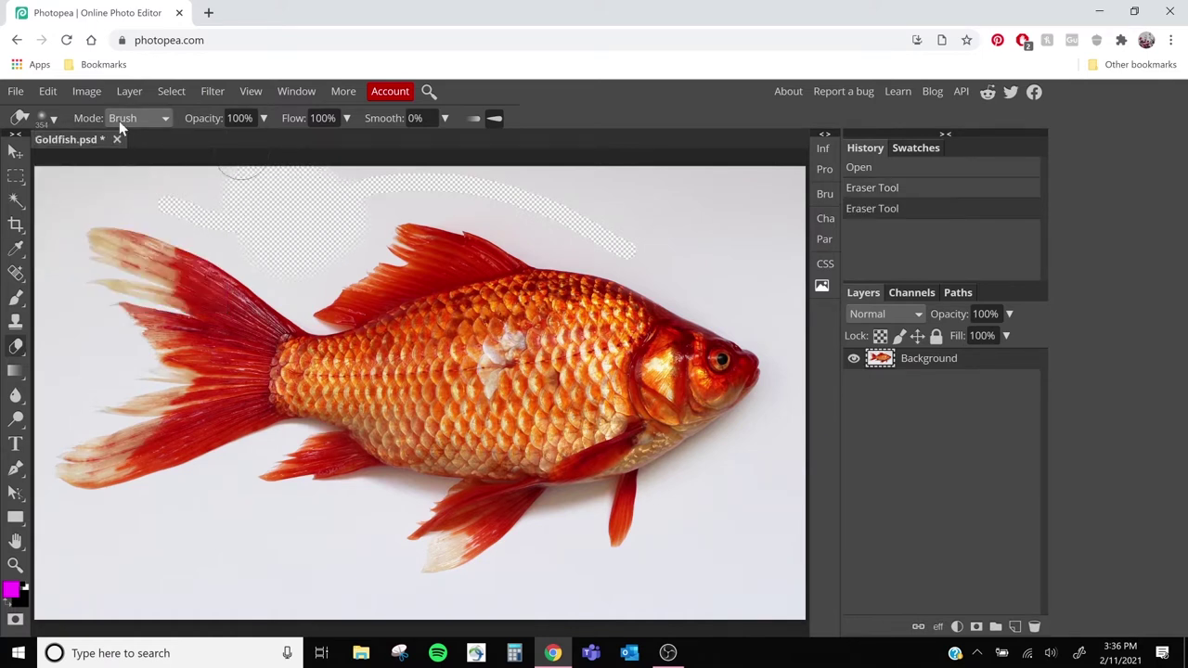
Reset eraser hardness to 100%, size about 793 px, and erase more top-left background
click(53, 121)
mouse_move(158, 196)
mouse_down()
mouse_move(93, 197)
mouse_move(215, 197)
mouse_up()
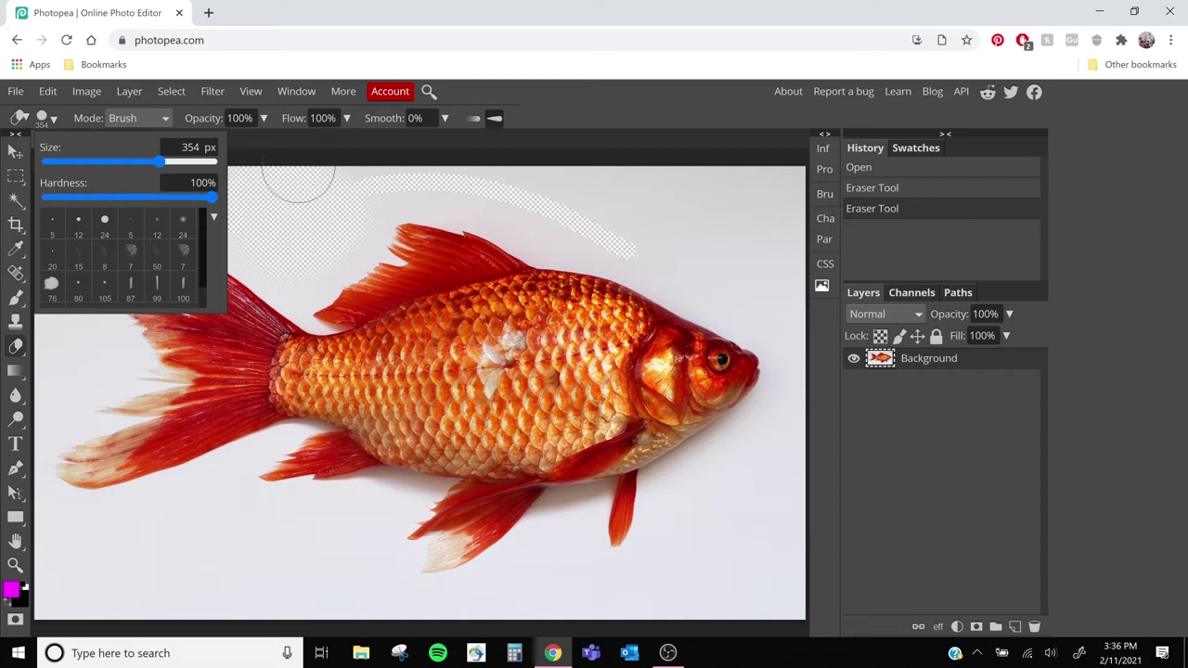
mouse_move(159, 161)
mouse_down()
mouse_move(46, 162)
mouse_move(198, 166)
mouse_up()
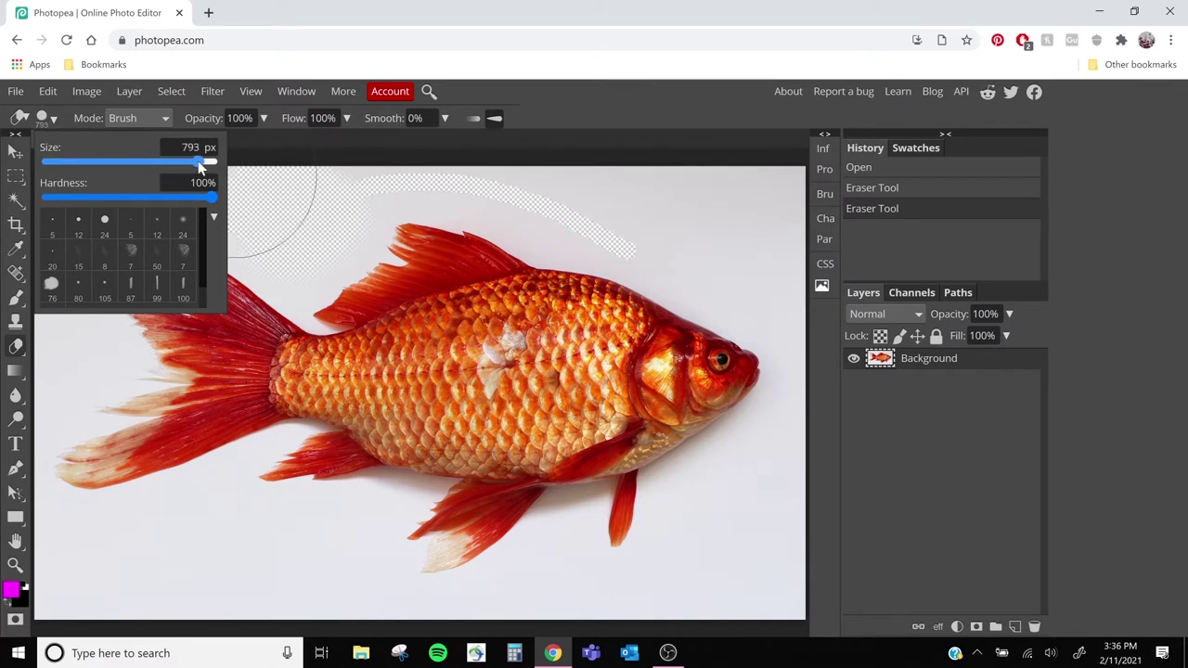
mouse_move(297, 209)
mouse_down()
mouse_move(276, 186)
mouse_move(232, 190)
mouse_move(185, 166)
mouse_move(278, 172)
mouse_move(359, 146)
mouse_move(453, 142)
mouse_move(549, 172)
mouse_move(715, 185)
mouse_move(798, 224)
mouse_move(793, 237)
mouse_up()
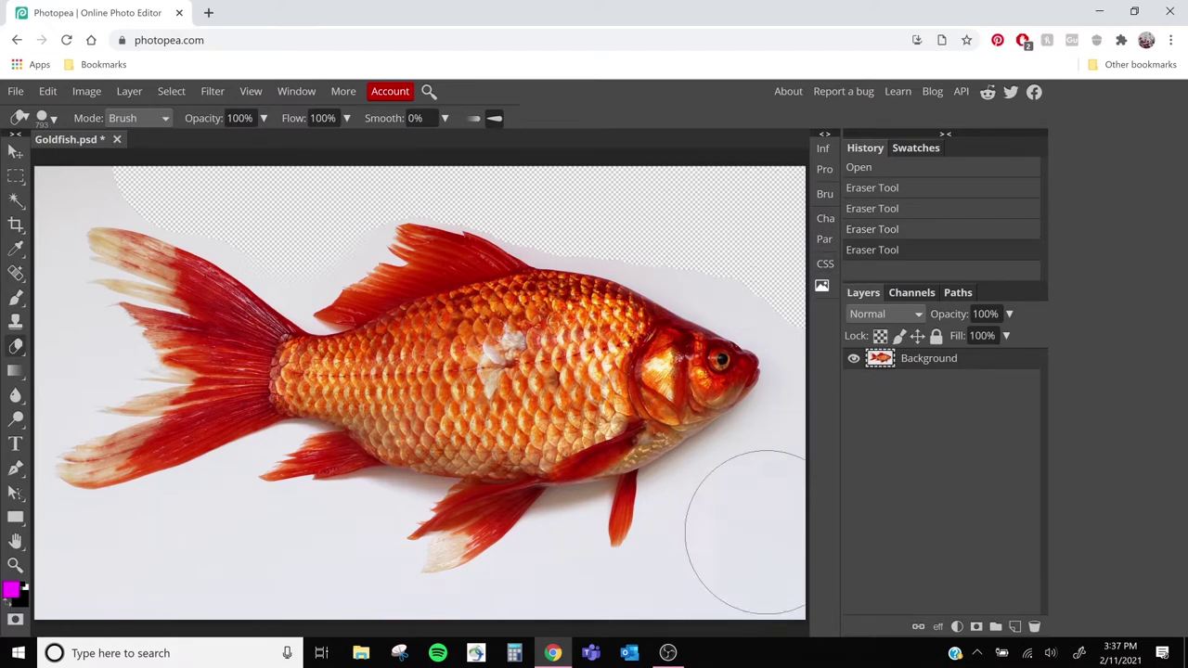
Erase the background at bottom right, below the fins and along the bottom edge
mouse_move(745, 534)
mouse_down()
mouse_move(737, 557)
mouse_move(795, 451)
mouse_move(843, 408)
mouse_move(852, 360)
mouse_up()
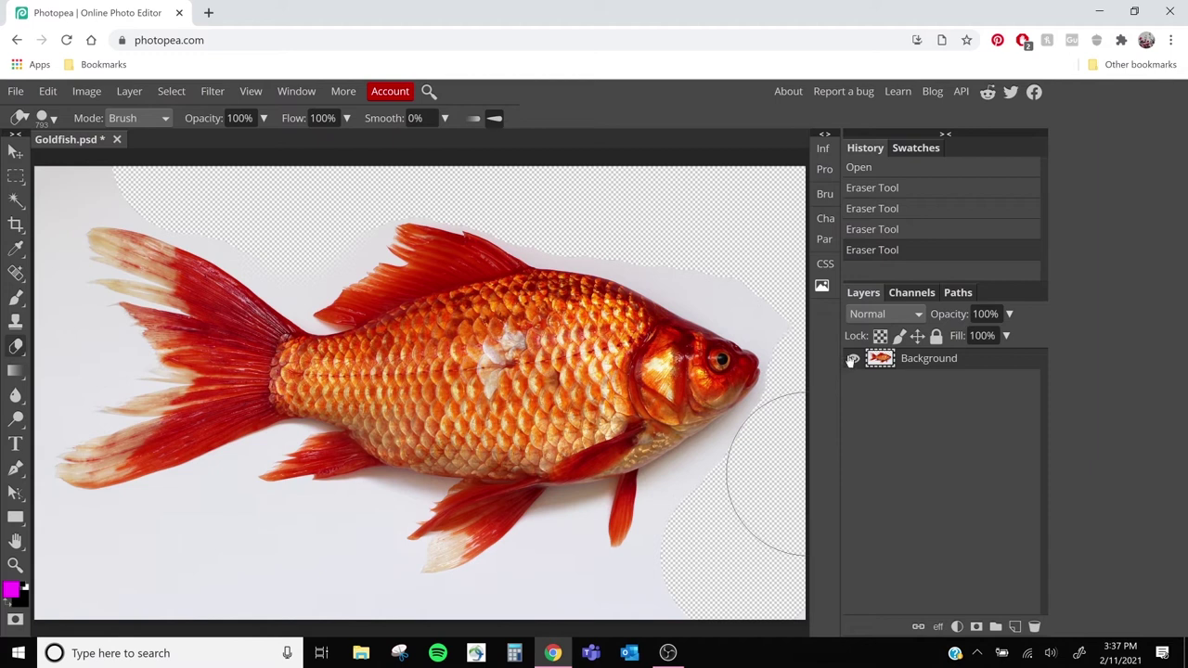
mouse_move(715, 486)
mouse_down()
mouse_move(697, 562)
mouse_move(619, 567)
mouse_move(624, 593)
mouse_up()
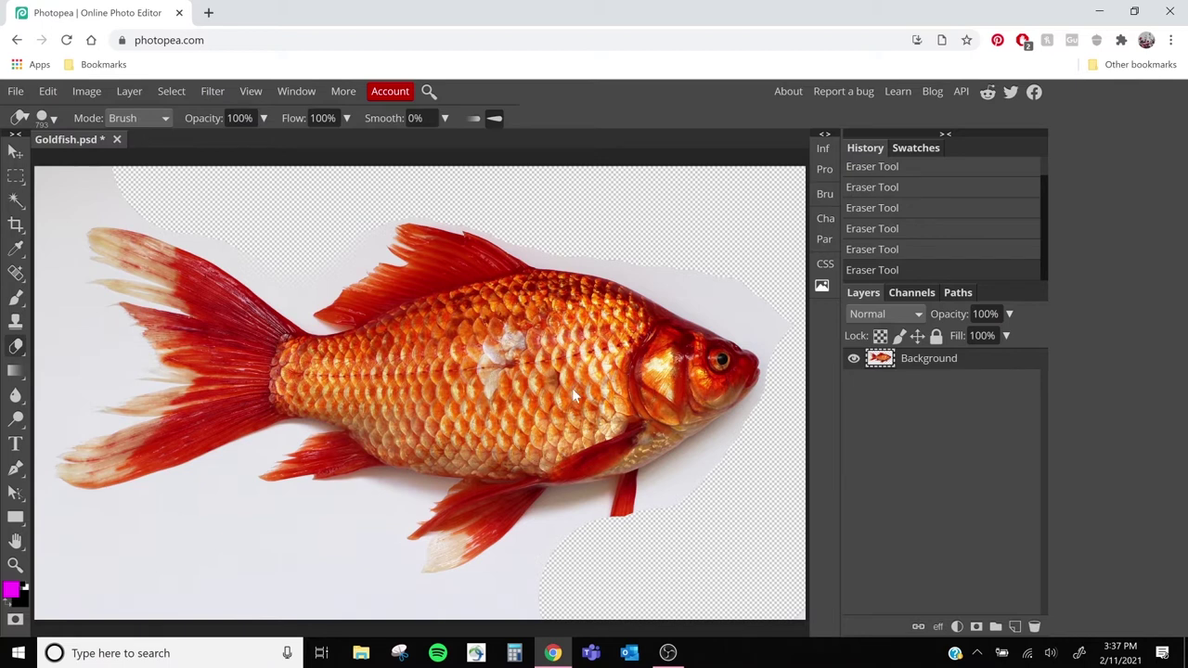
key(ctrl+z)
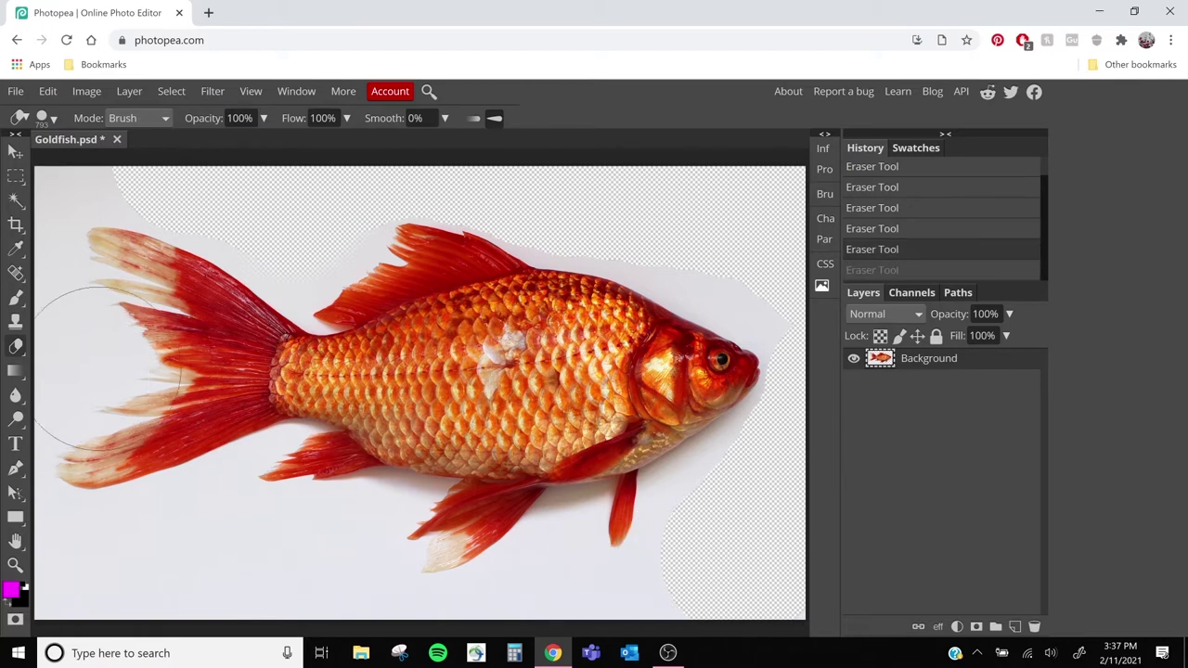
click(49, 92)
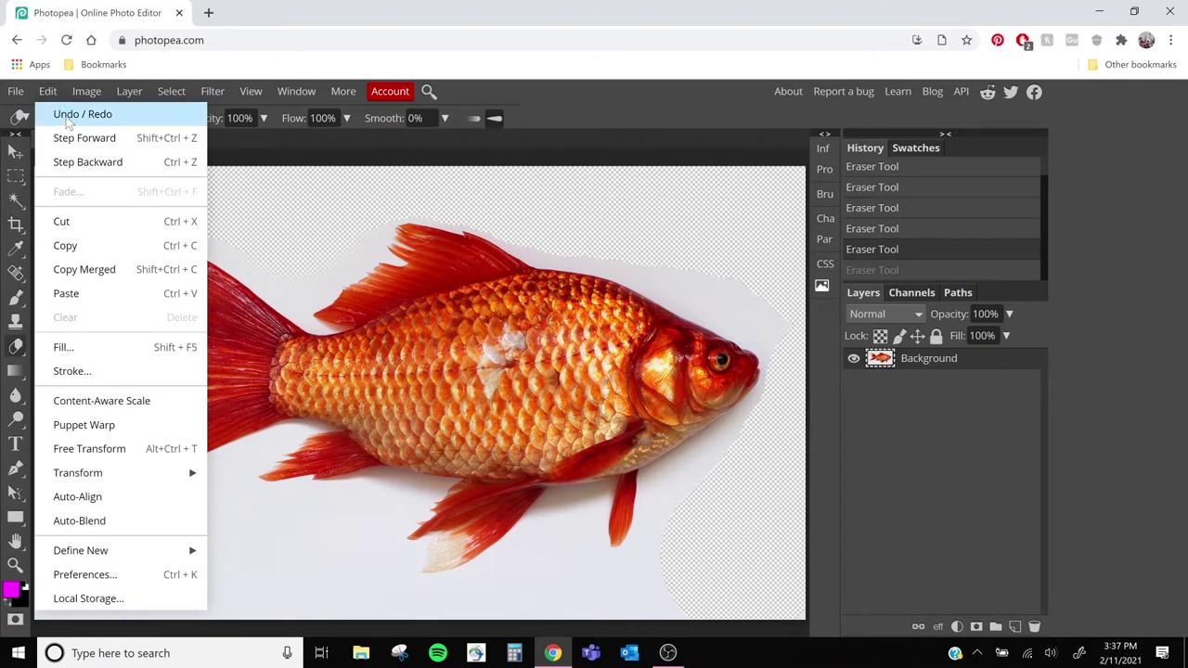
key(ctrl+shift+z)
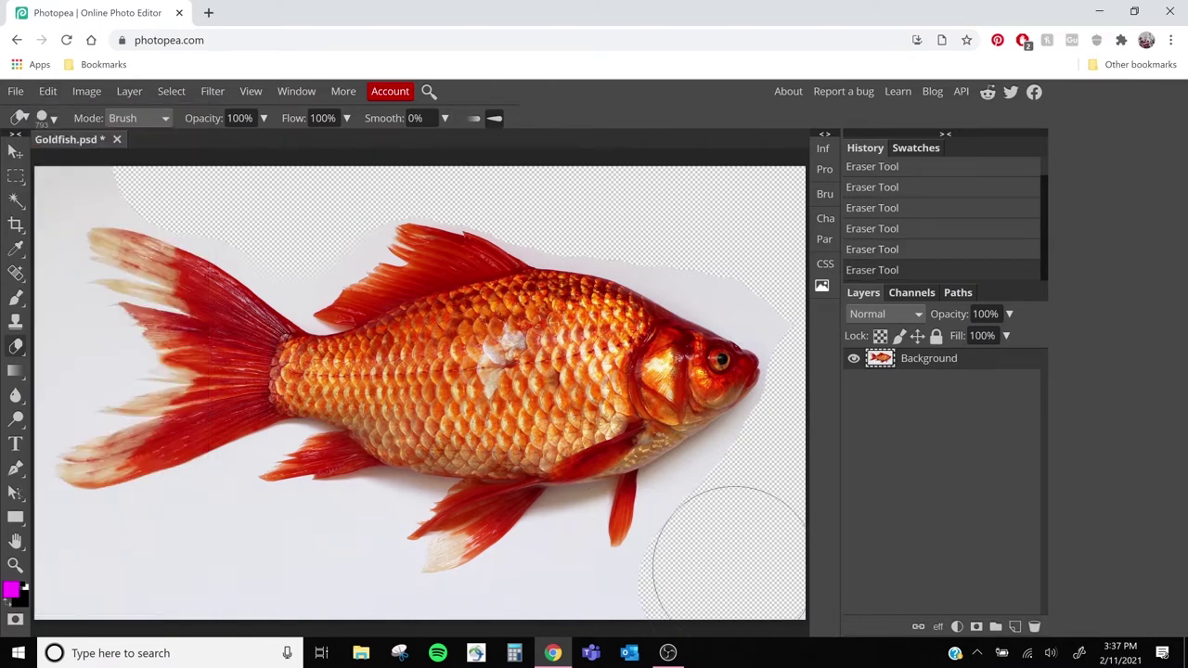
mouse_move(729, 564)
mouse_down()
mouse_move(708, 602)
mouse_move(504, 627)
mouse_up()
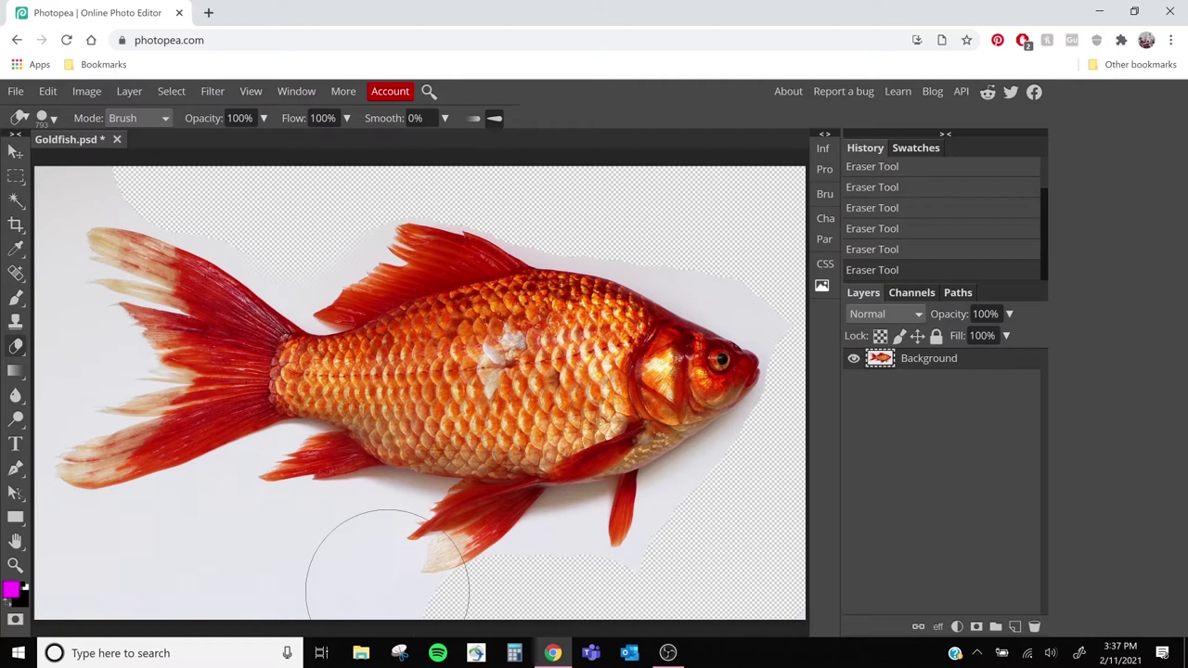
mouse_move(387, 591)
mouse_down()
mouse_move(318, 580)
mouse_move(56, 588)
mouse_up()
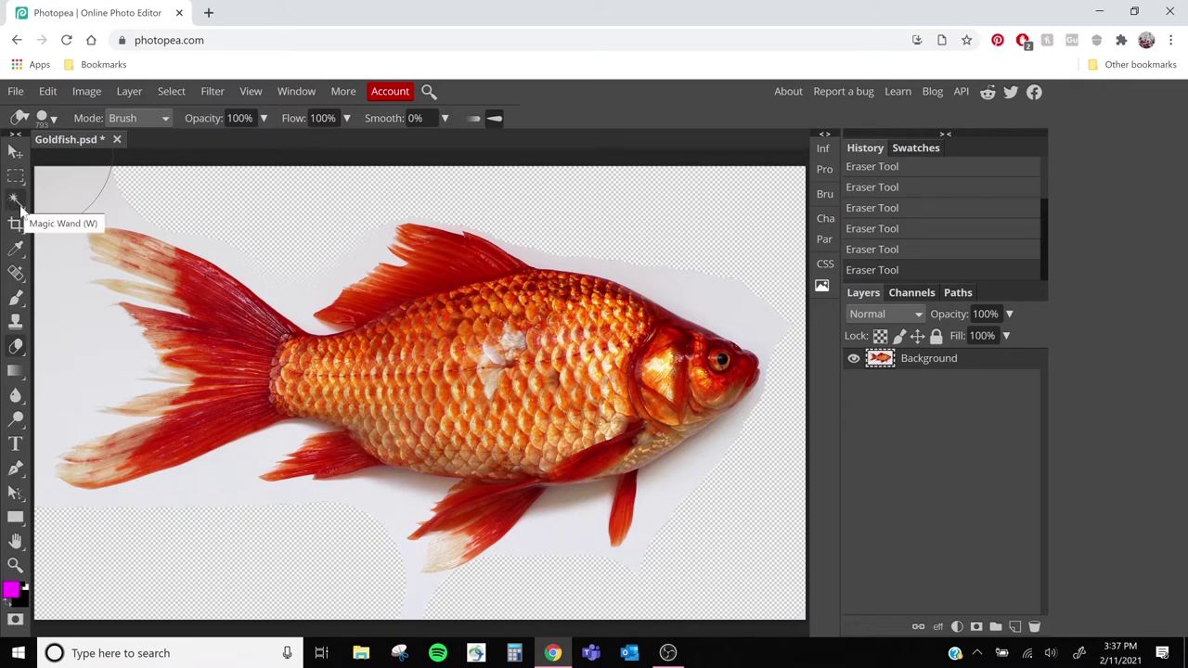
Try Quick Selection, then switch to the Magic Wand at tolerance 24
right_click(18, 206)
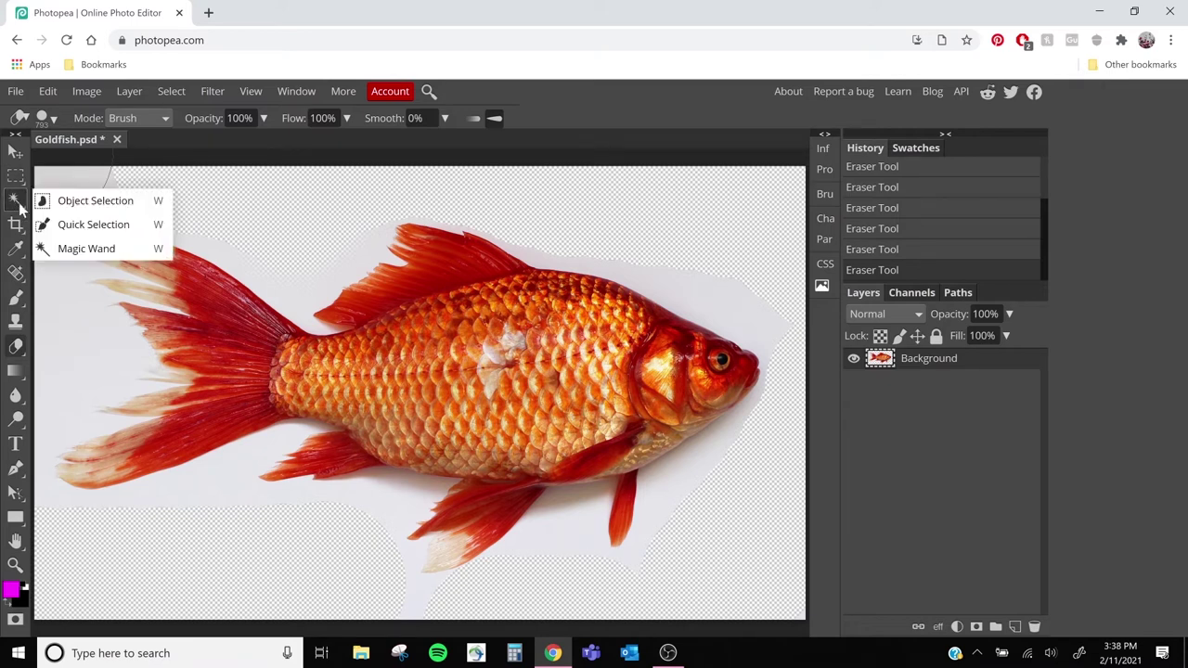
click(70, 226)
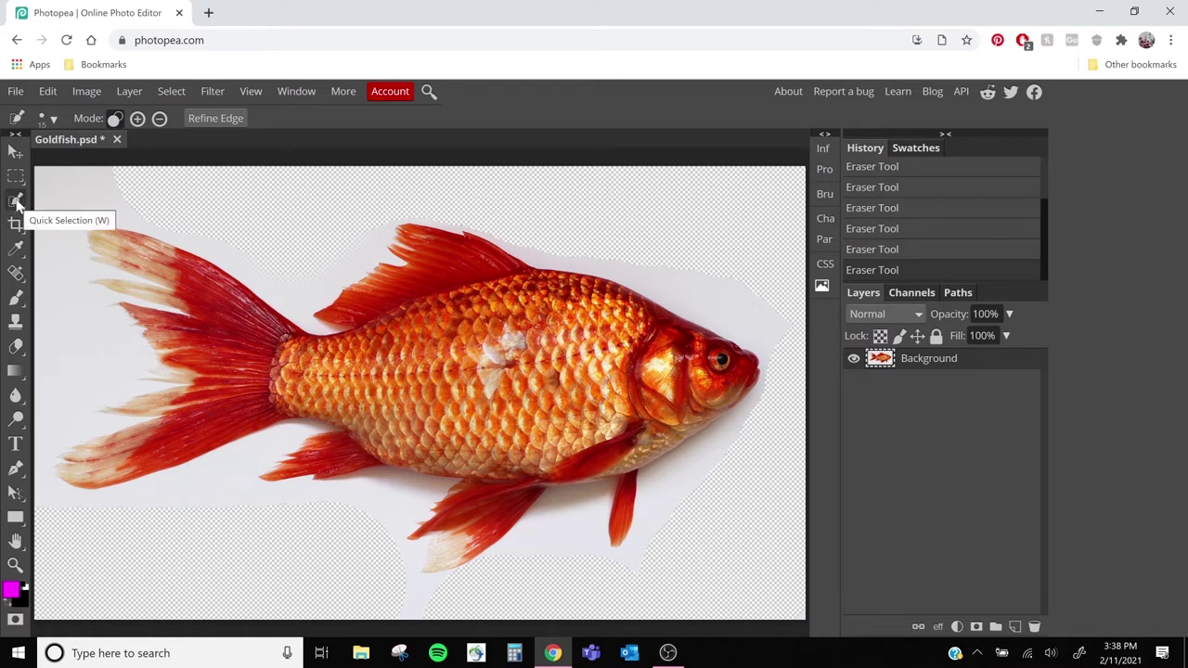
right_click(17, 204)
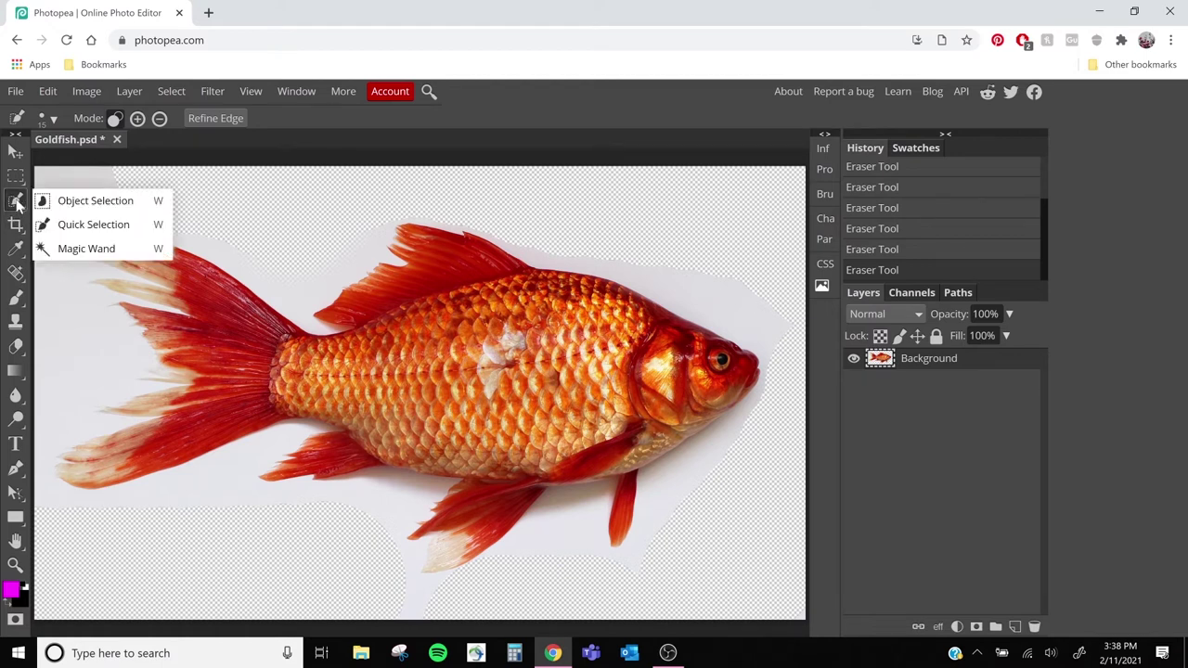
click(86, 249)
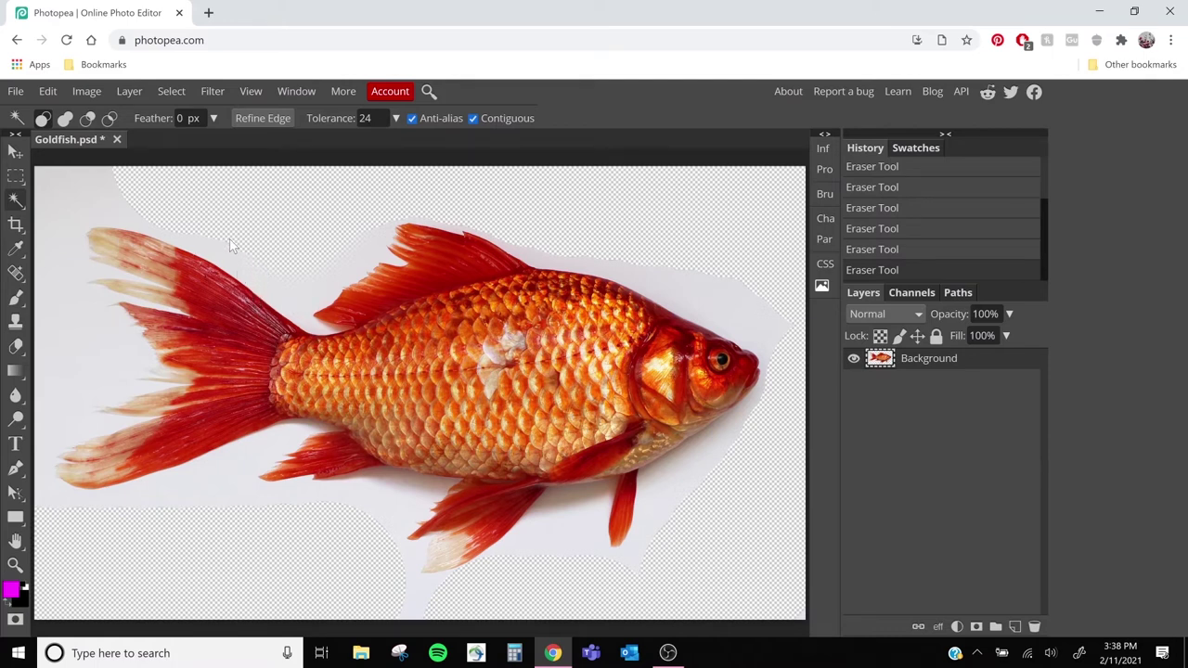
Magic-wand select and delete the white background and leftover edge around the fish
click(82, 305)
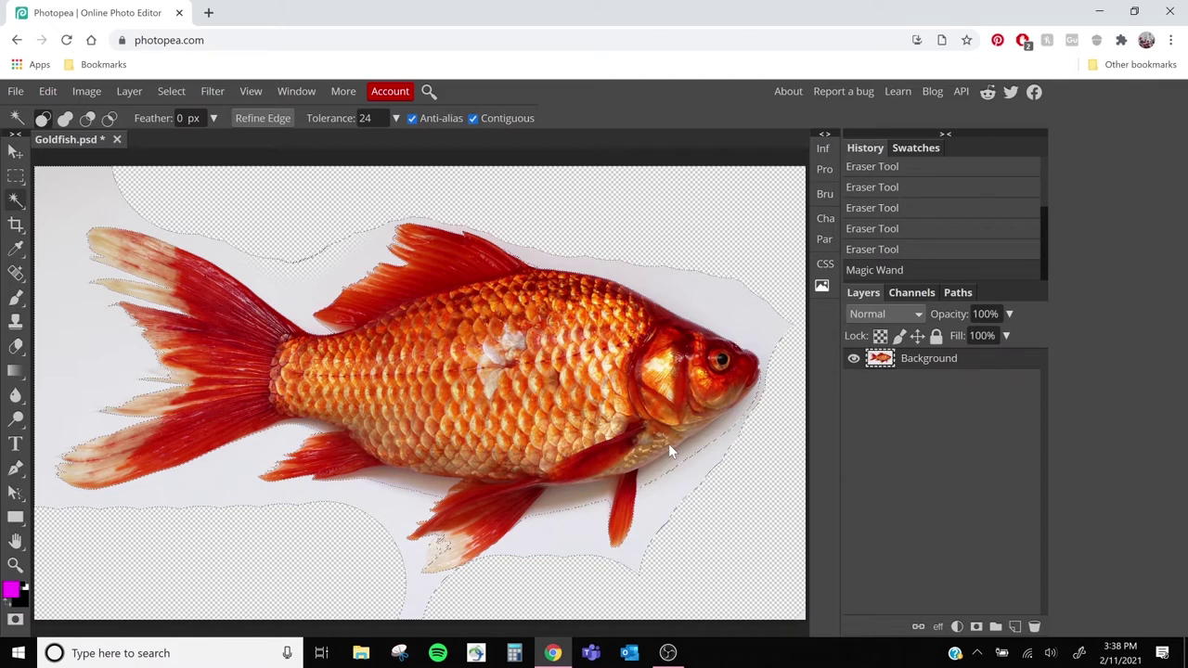
key(Delete)
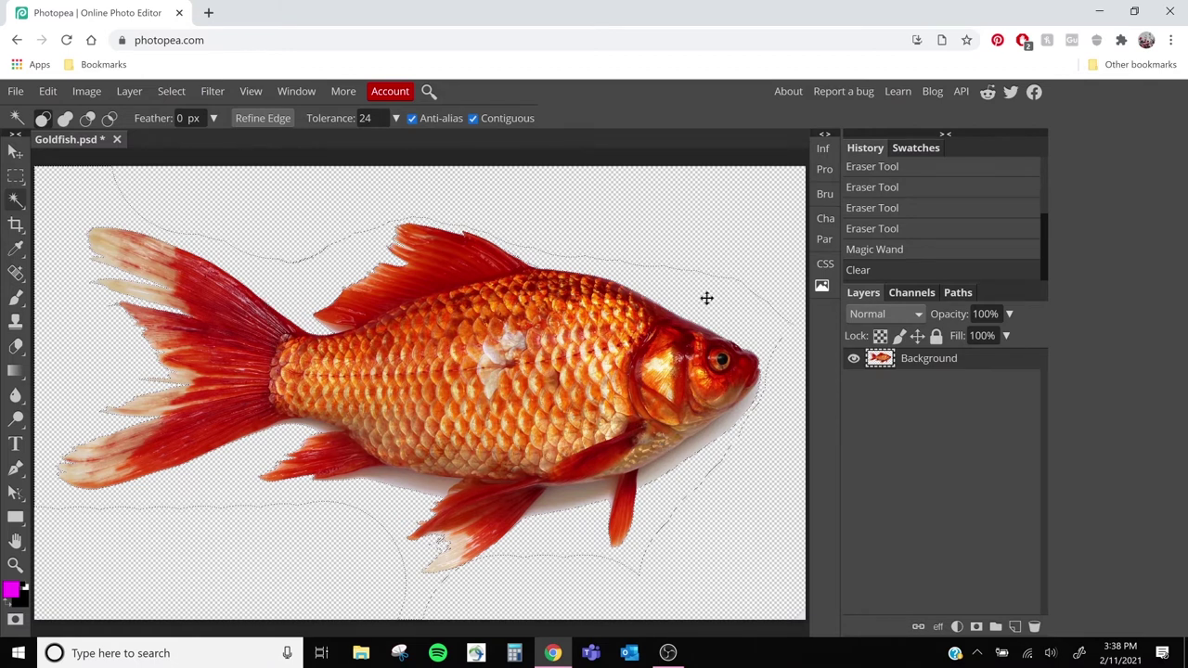
click(696, 455)
key(Delete)
Select and delete the remaining white shadow patches under the fish's belly
click(556, 505)
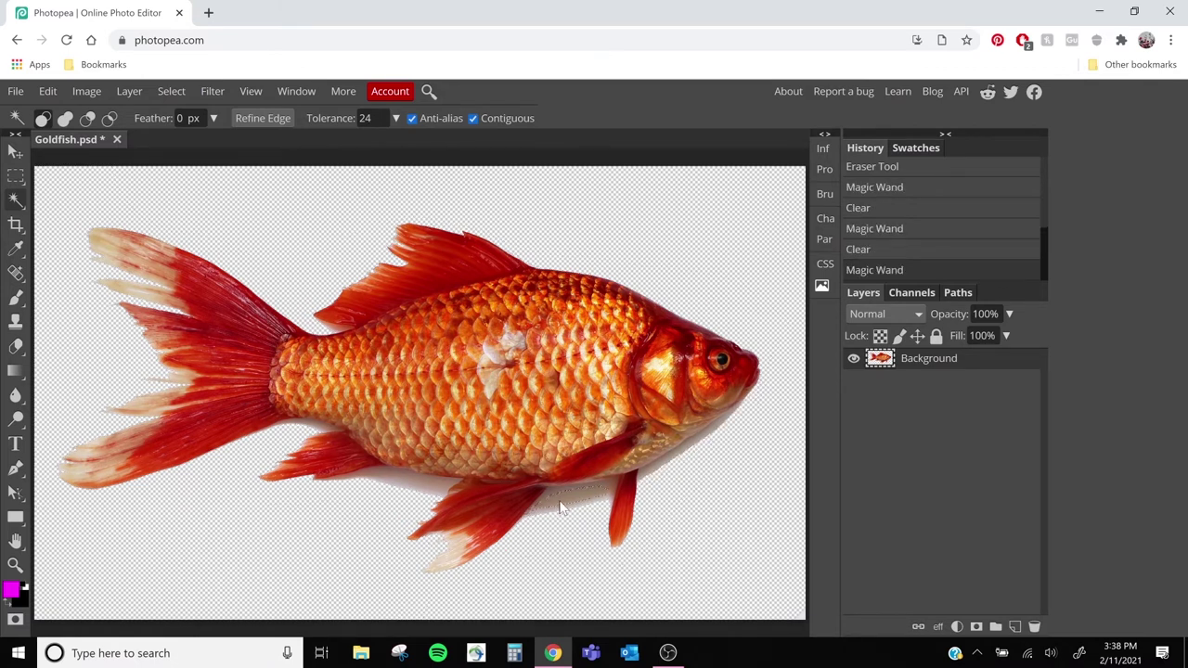
key(Delete)
click(570, 502)
click(577, 510)
key(Delete)
key(ctrl+z)
key(ctrl+z)
key(ctrl+z)
key(ctrl+z)
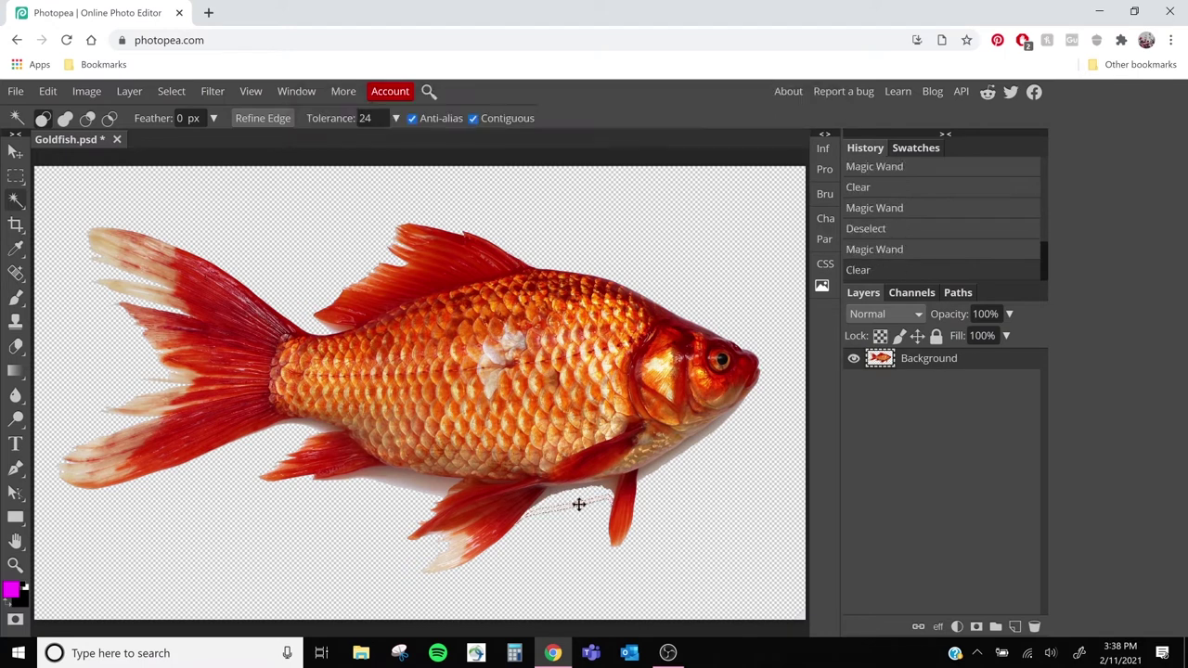
key(Delete)
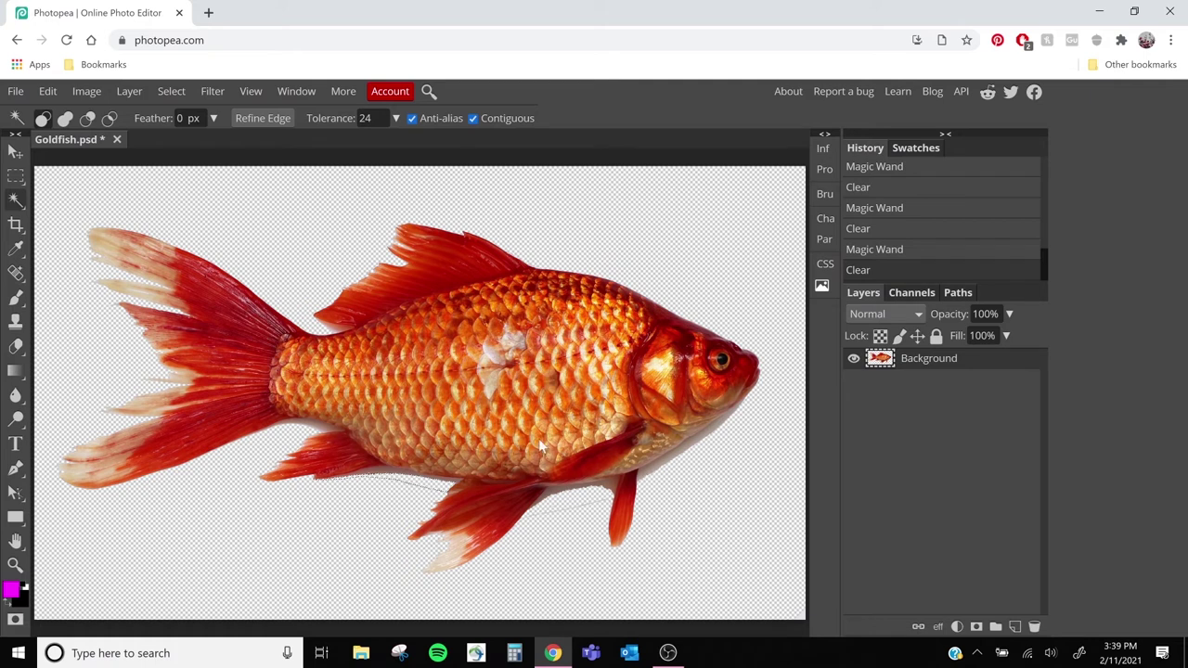
Try clearing the halo at tolerance 191, then undo since it erased the fish
click(396, 118)
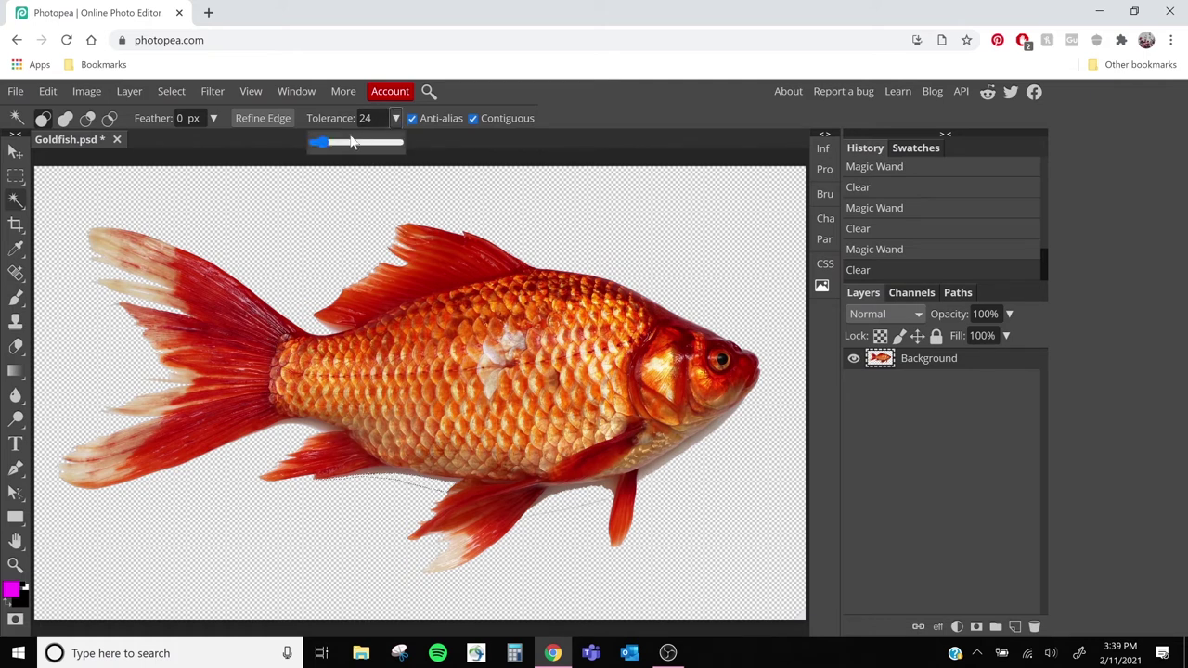
drag(329, 145, 378, 145)
click(700, 448)
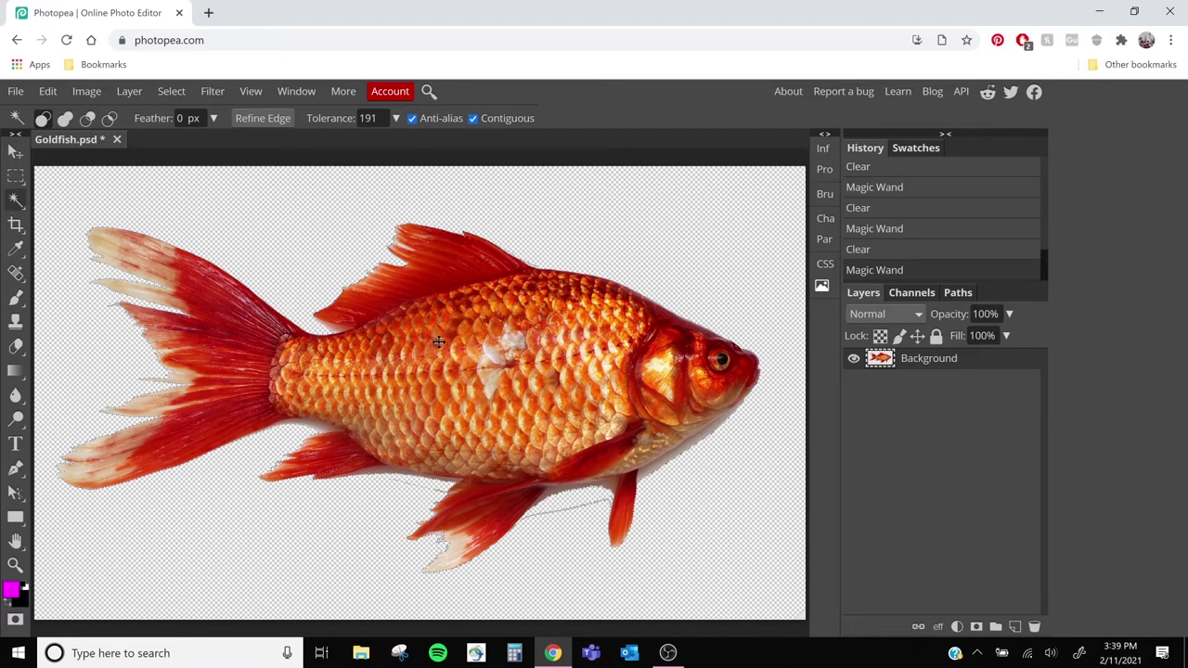
key(Delete)
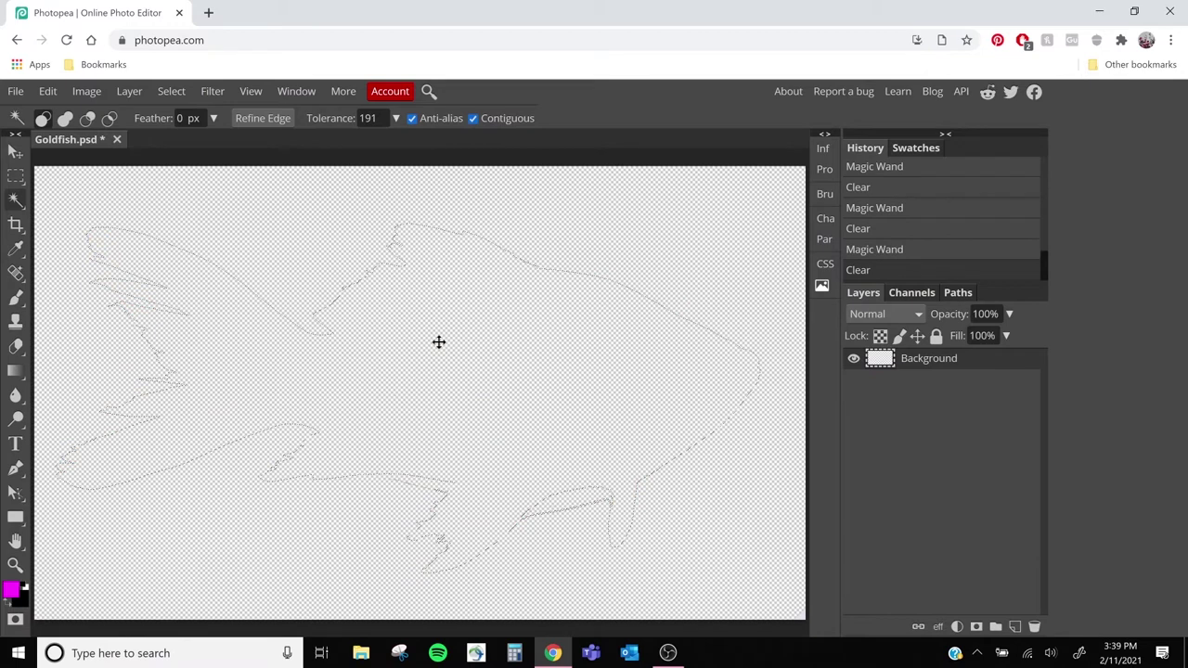
key(ctrl+z)
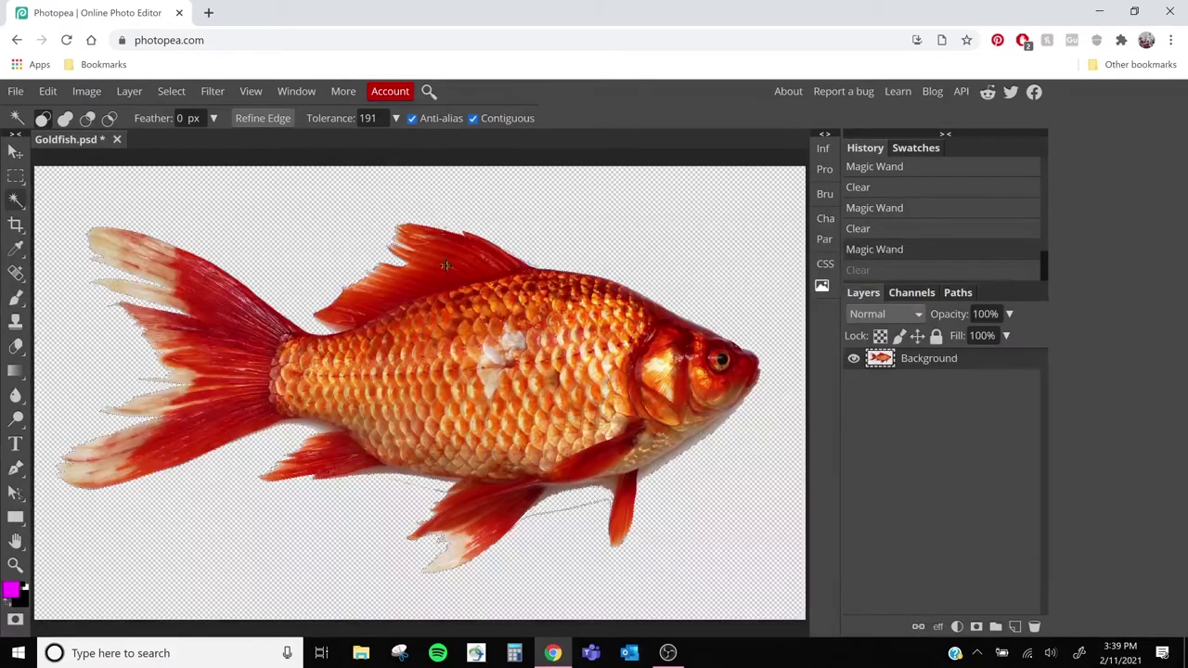
Lower the tolerance to 23 and clear halo pixels under the fish
click(393, 118)
drag(377, 144, 324, 154)
key(ctrl+d)
click(668, 455)
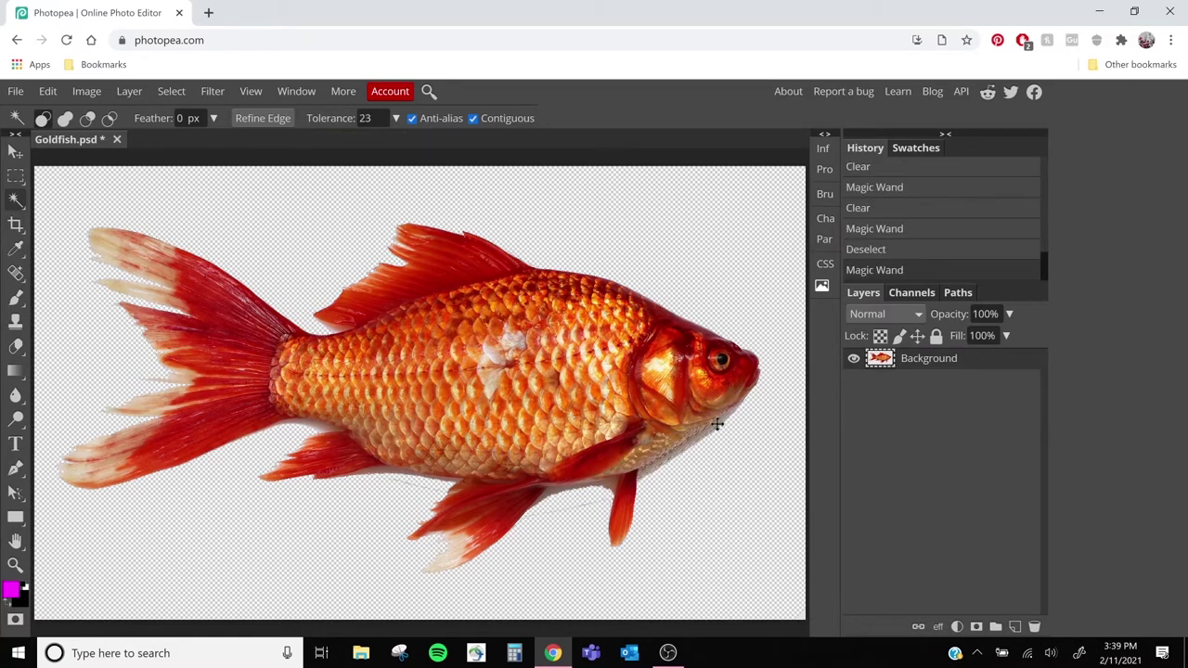
click(616, 496)
key(ctrl+d)
click(545, 492)
key(Delete)
Clear further halo patches and the belly edge, undoing the last clear
click(384, 485)
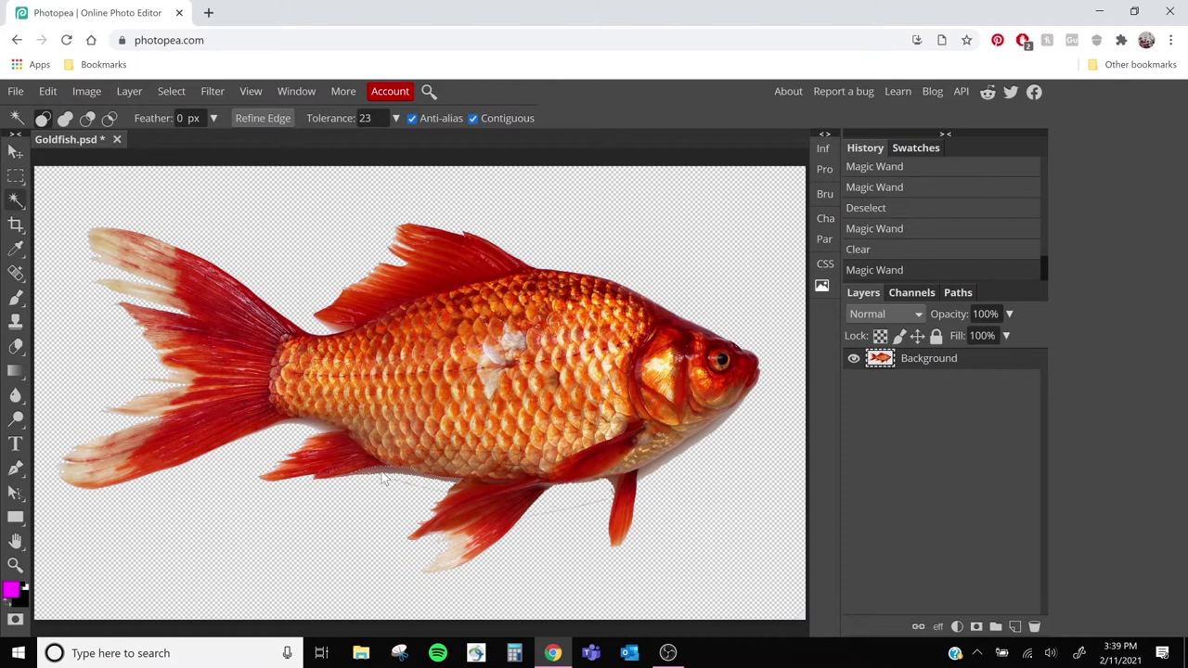
key(Delete)
click(316, 427)
key(Delete)
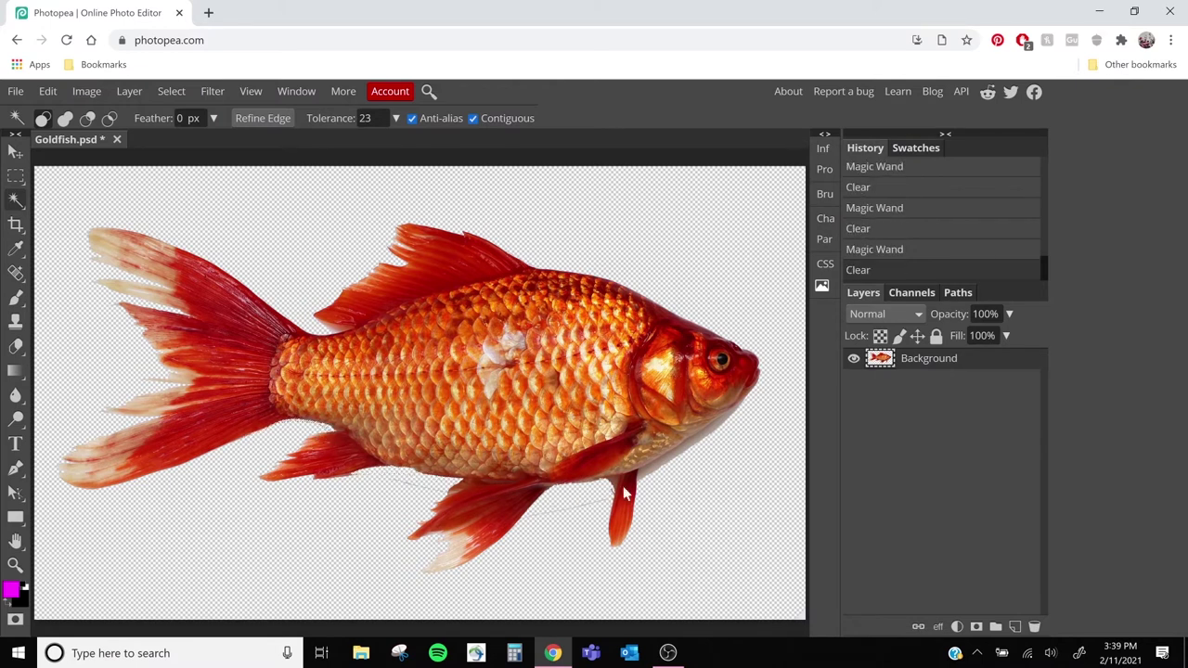
click(649, 476)
key(Delete)
key(ctrl+z)
Set tolerance to 14 and clear the belly-edge halo again
click(396, 118)
drag(318, 141, 319, 141)
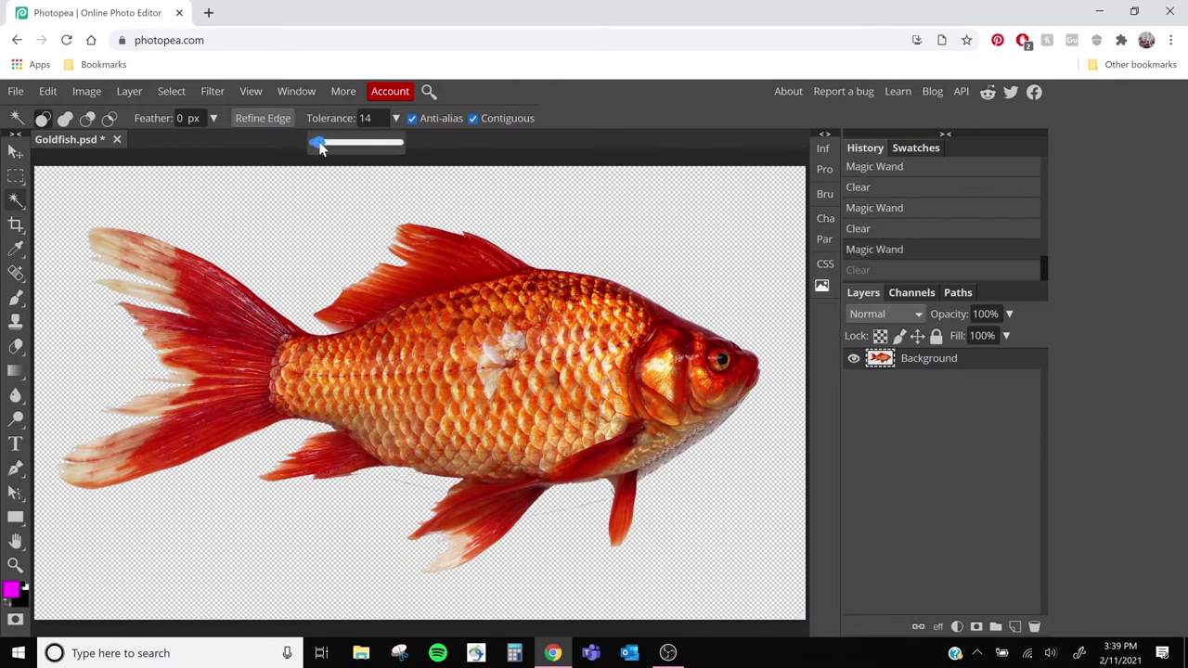
click(719, 424)
key(Delete)
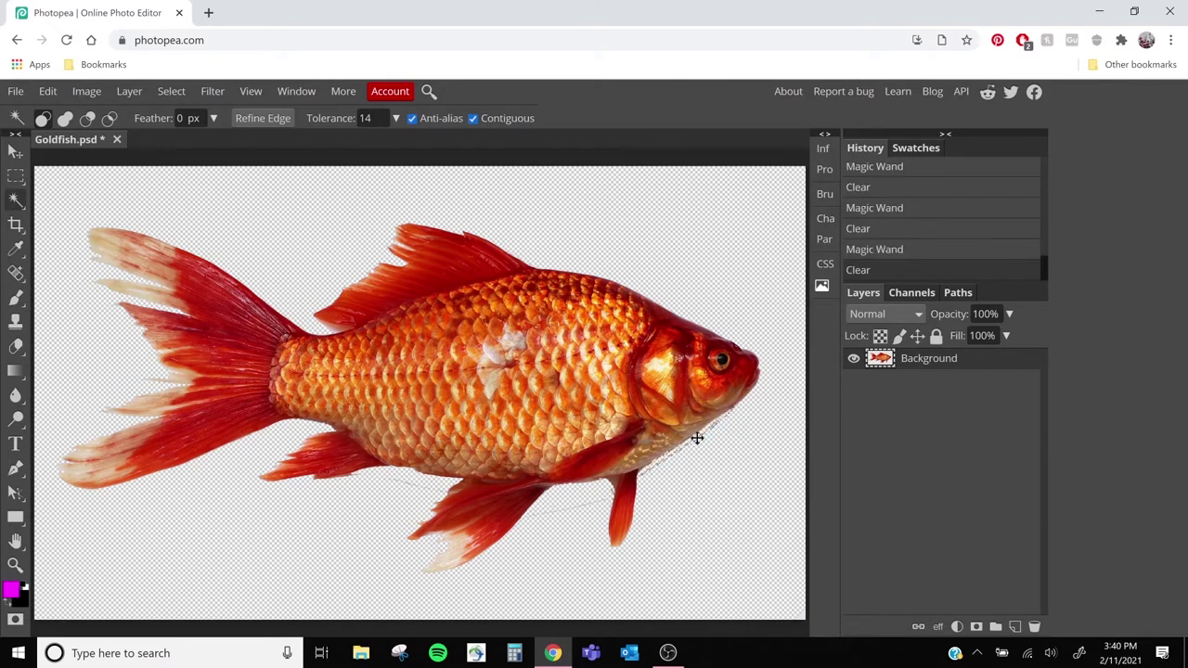
right_click(705, 423)
Deselect from the canvas context menu and create a new Layer 1 above Background
click(752, 377)
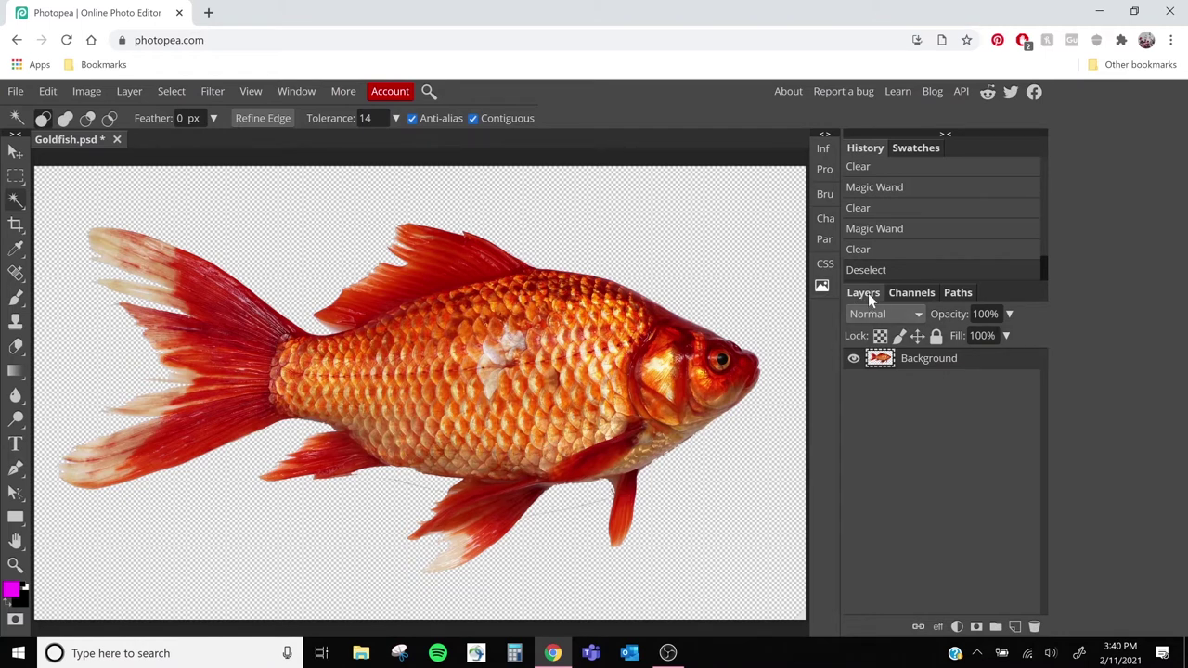
click(1015, 627)
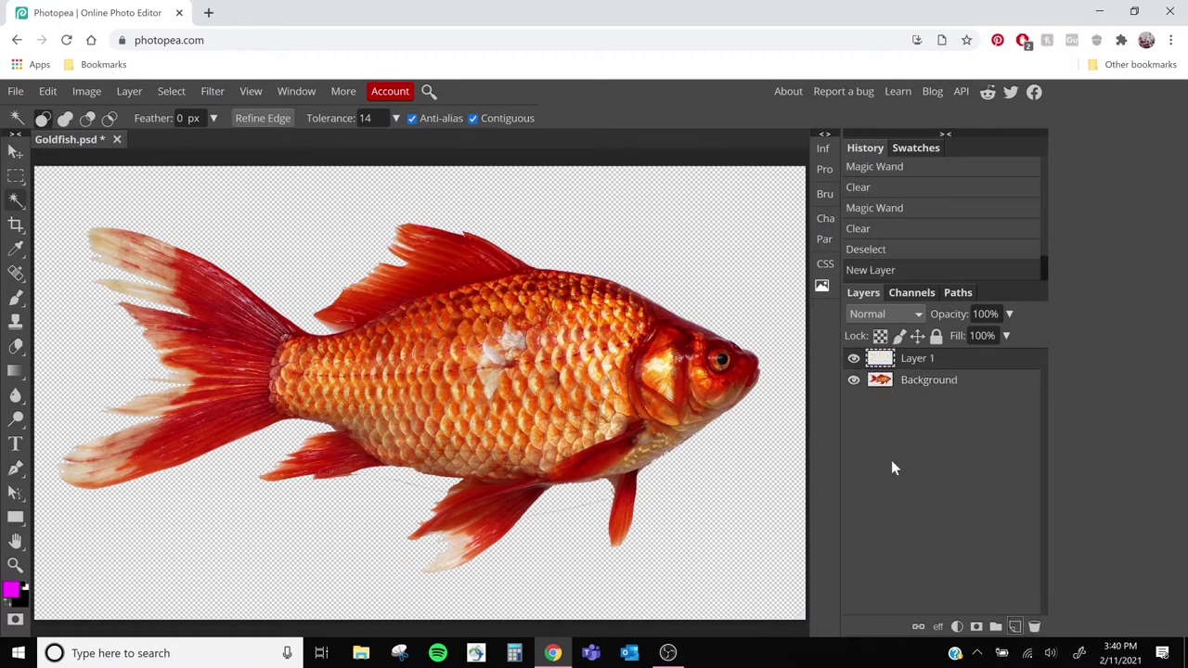
click(914, 360)
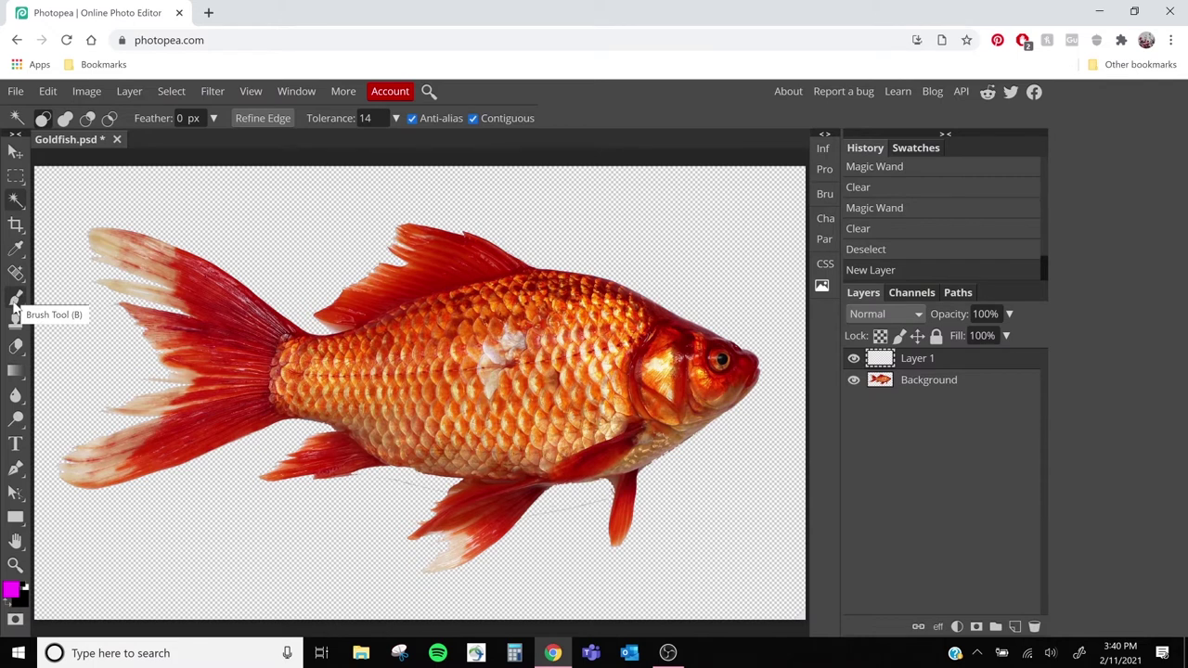
Pick the Brush and set the foreground colour to pure green 00ff00
click(15, 301)
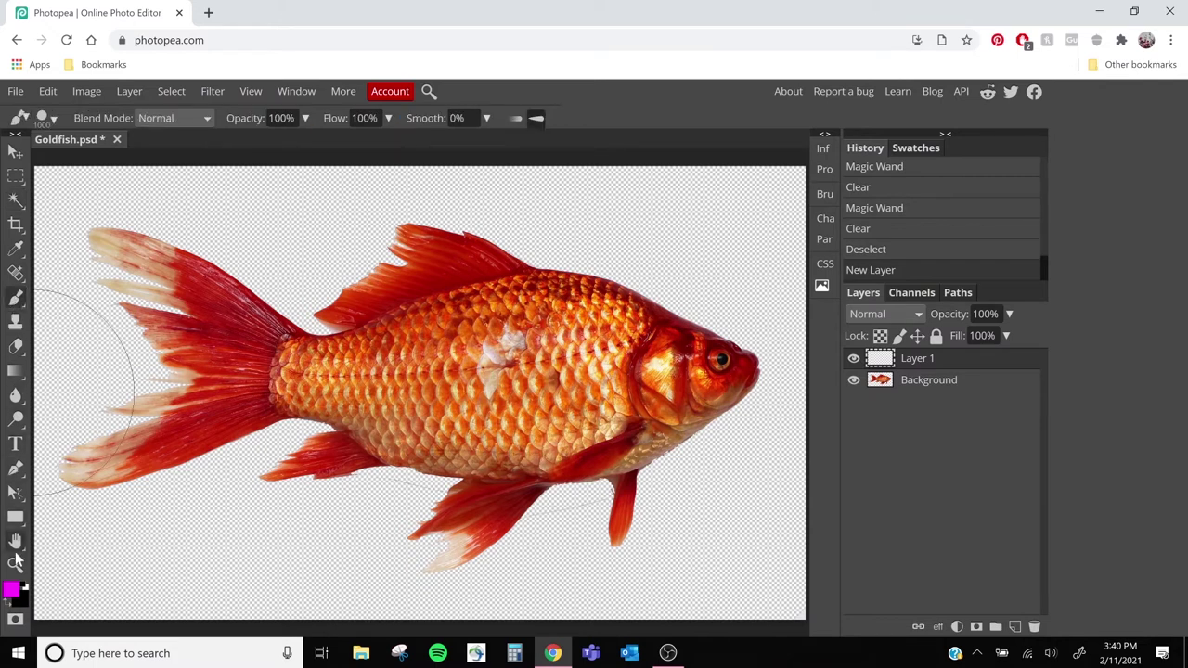
click(11, 591)
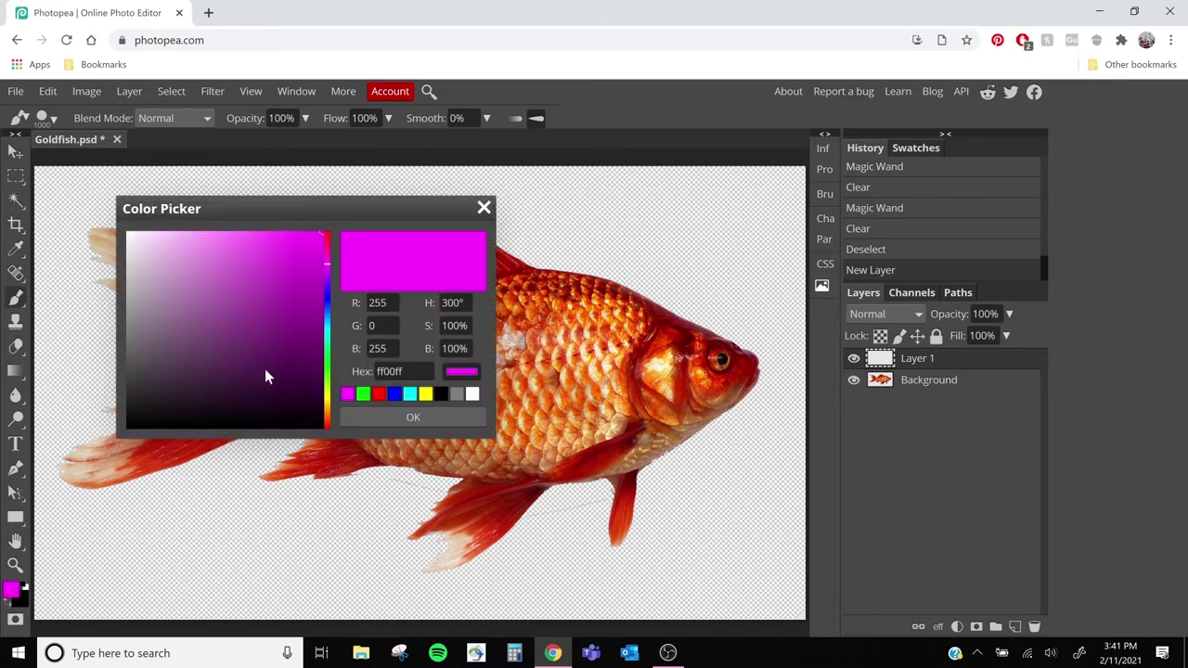
drag(243, 213, 221, 288)
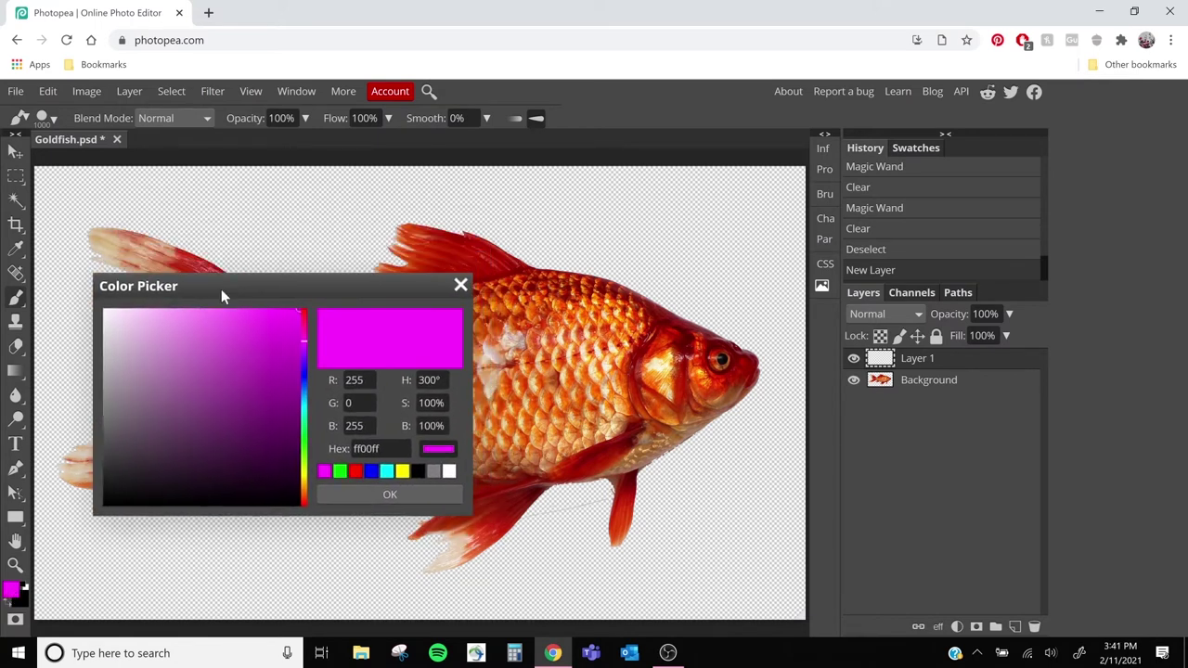
click(340, 470)
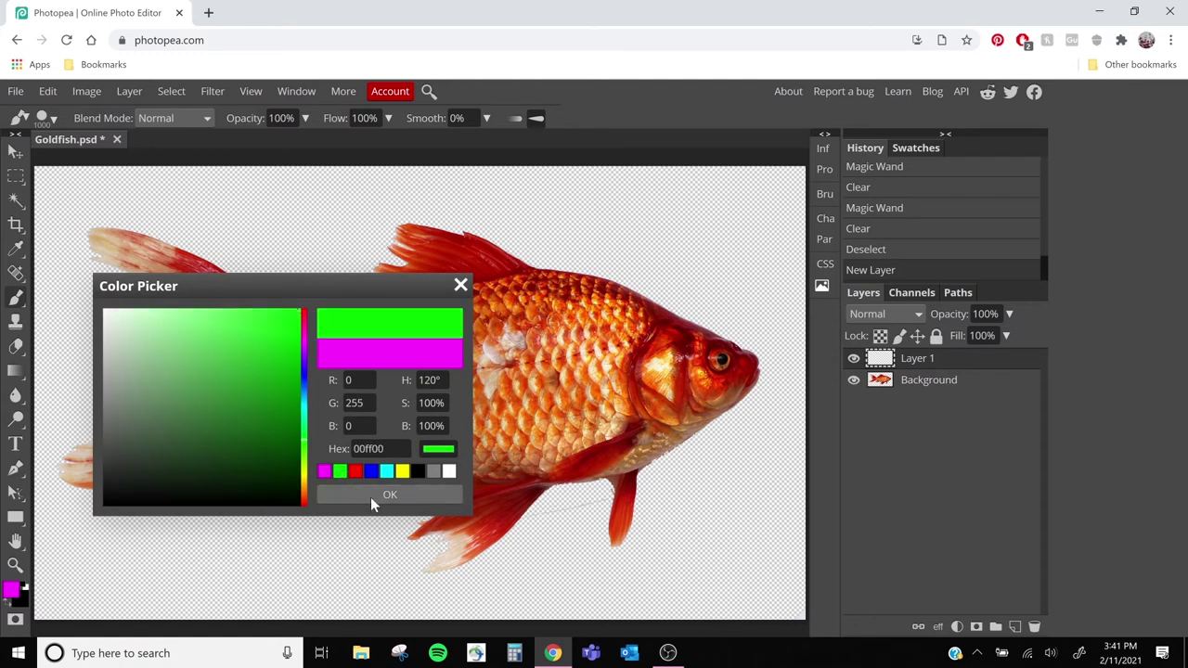
click(399, 496)
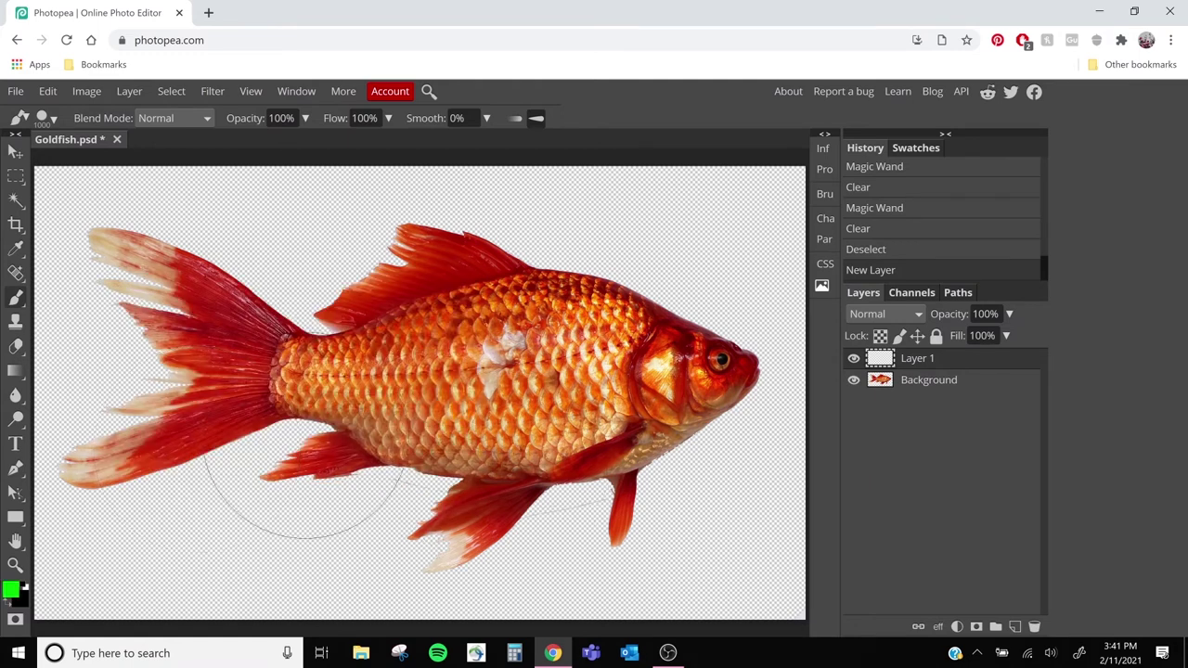
Paint Layer 1 solid green across the canvas with a 671 px brush
click(52, 115)
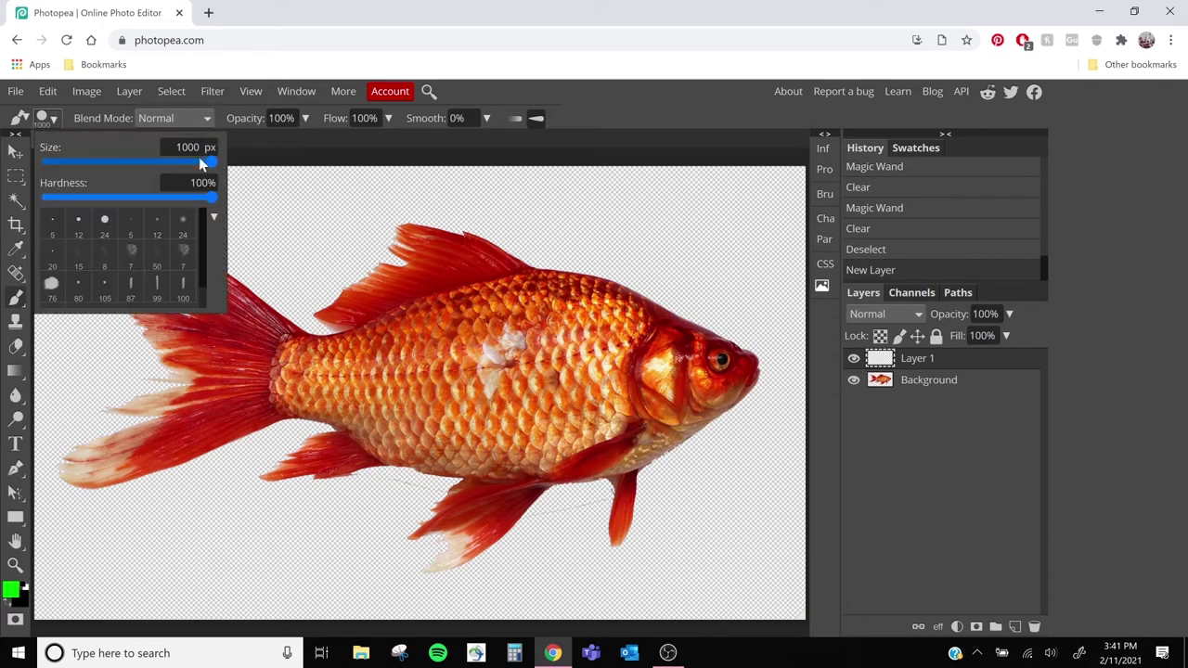
mouse_move(199, 157)
mouse_down()
mouse_move(152, 162)
mouse_move(190, 162)
mouse_up()
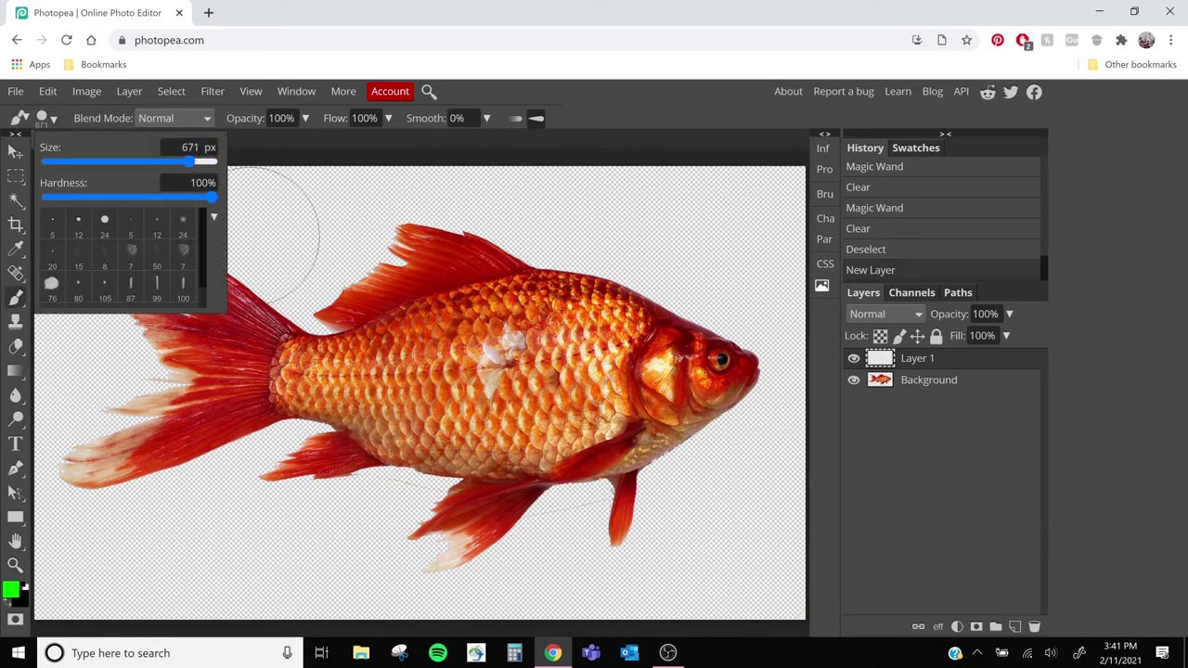
mouse_move(106, 546)
mouse_down()
mouse_move(283, 362)
mouse_move(492, 181)
mouse_move(84, 445)
mouse_move(232, 186)
mouse_move(102, 473)
mouse_move(153, 297)
mouse_move(519, 566)
mouse_move(770, 213)
mouse_move(464, 338)
mouse_move(436, 505)
mouse_move(737, 413)
mouse_up()
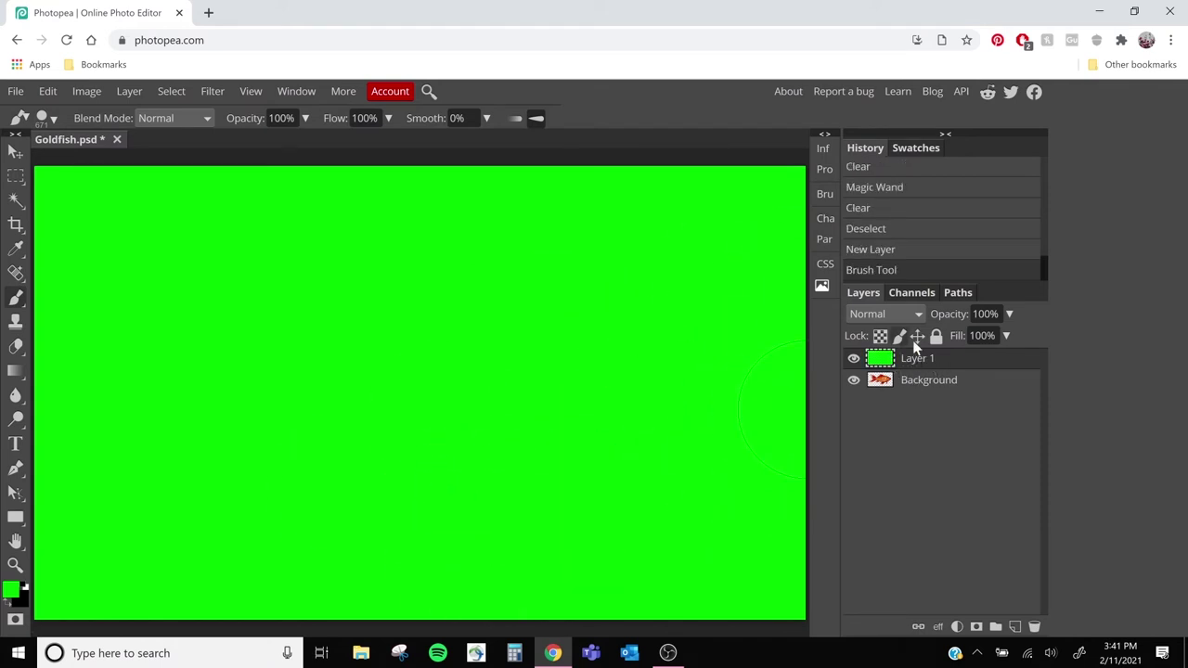
Move green Layer 1 beneath the goldfish layer and target Background with the Eraser
drag(915, 364, 912, 394)
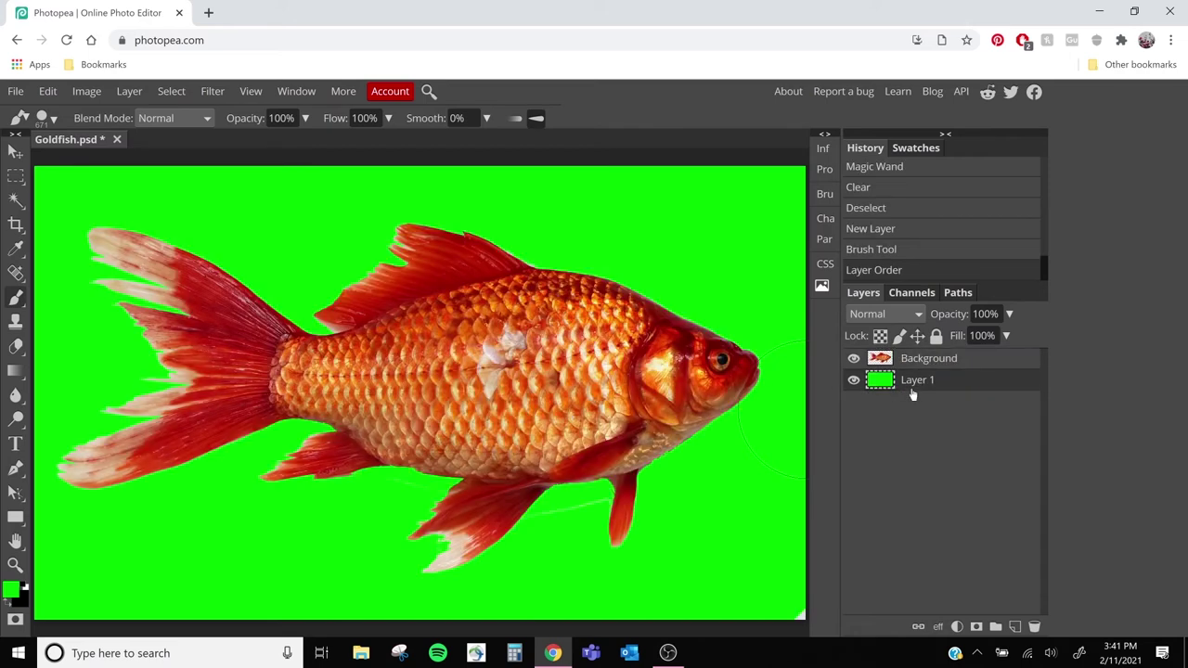
click(16, 347)
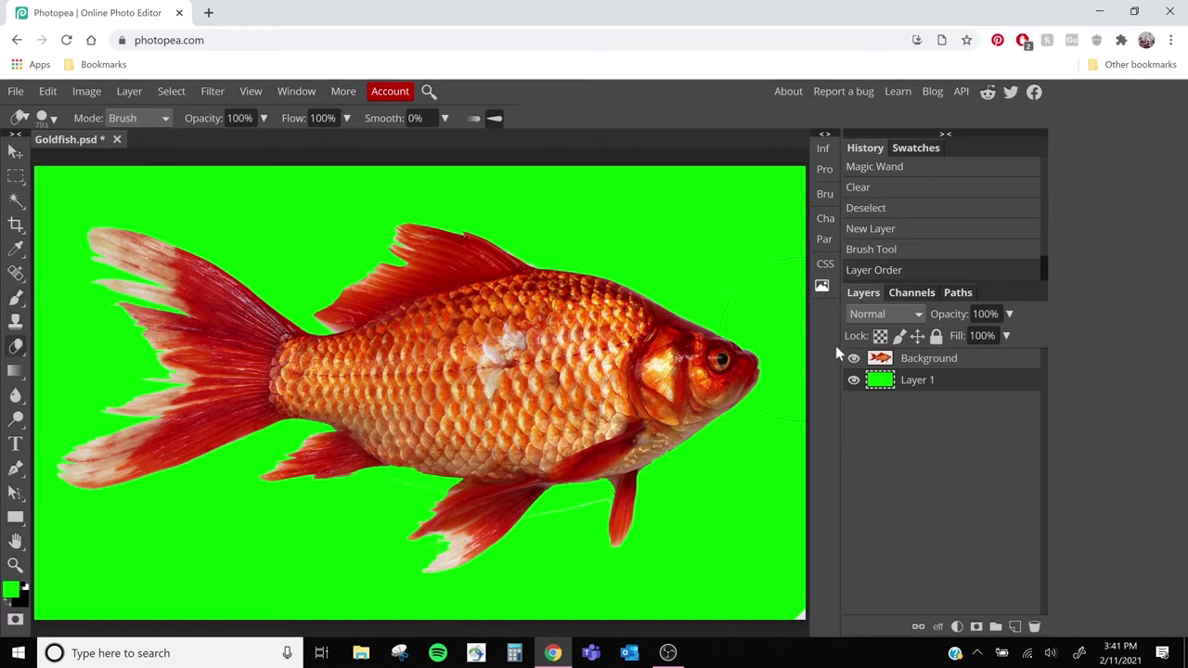
click(932, 362)
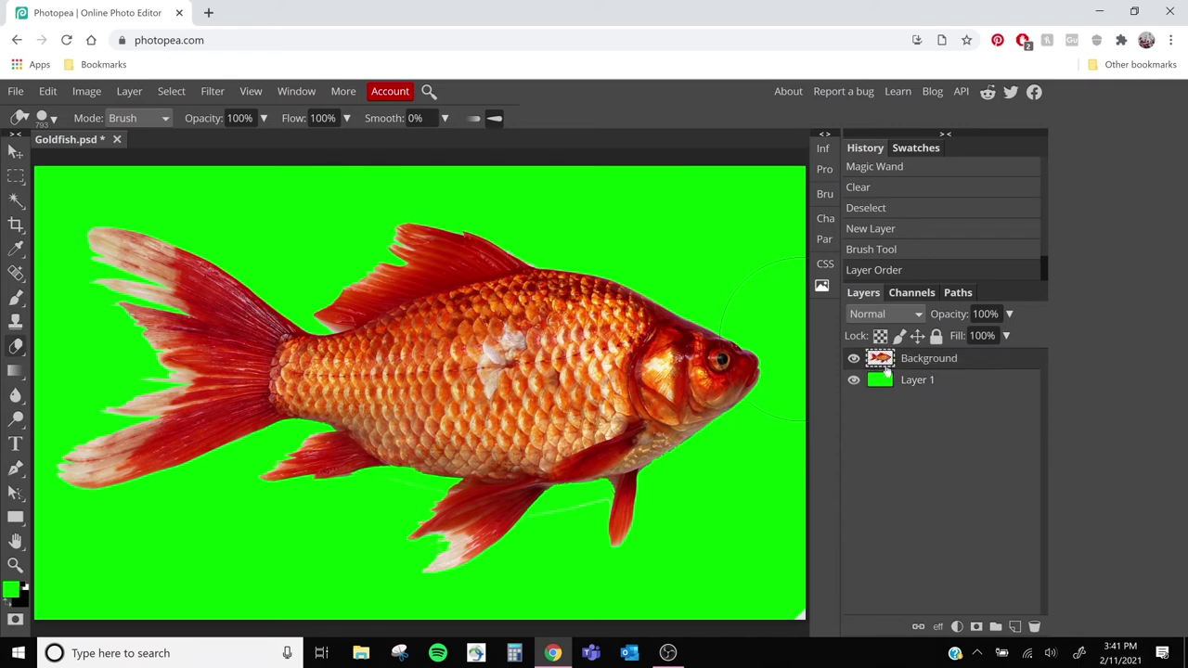
Erase stray fringe pixels around the fish with a roughly 62 px eraser
click(54, 118)
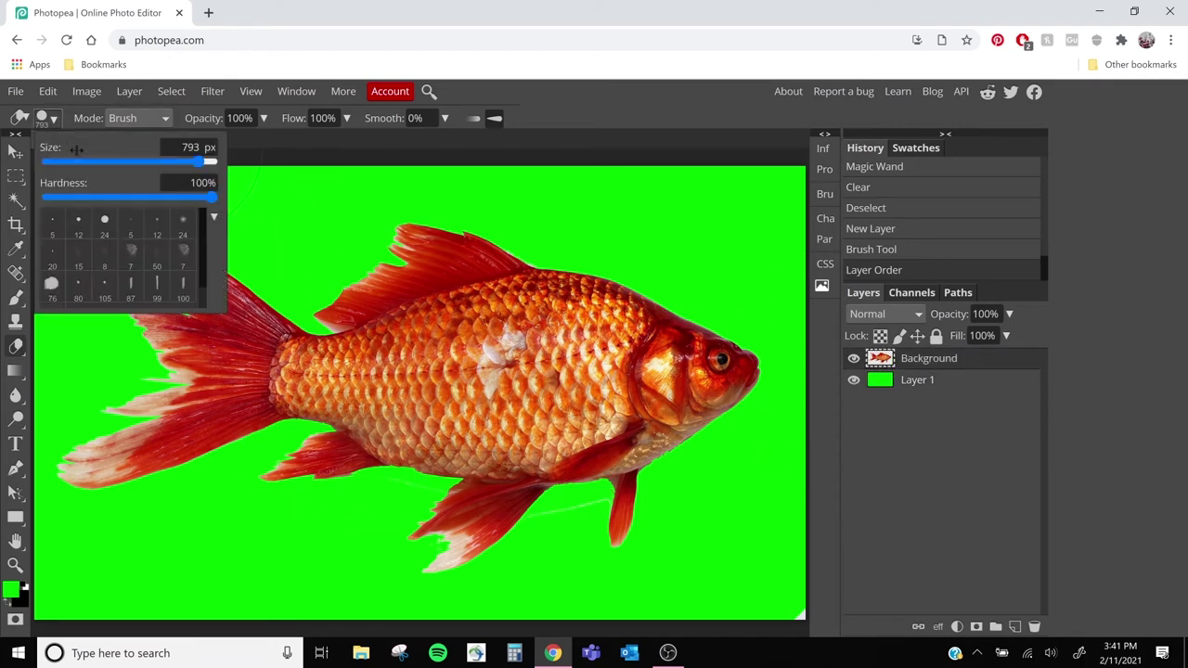
drag(199, 162, 83, 161)
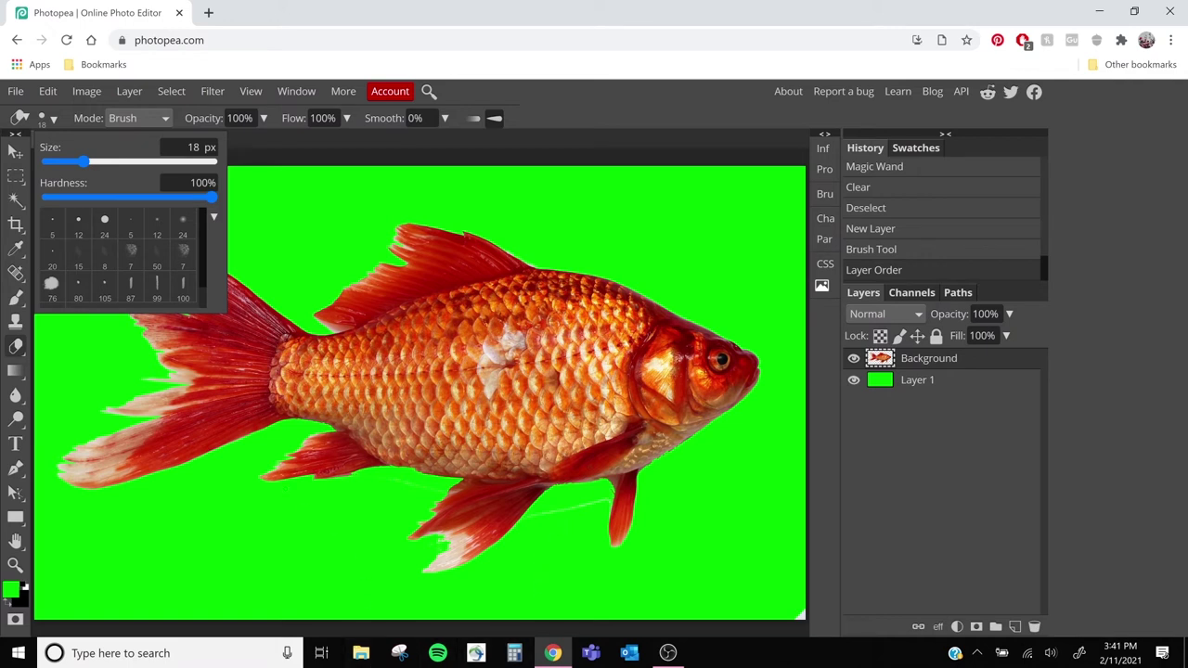
drag(84, 162, 109, 161)
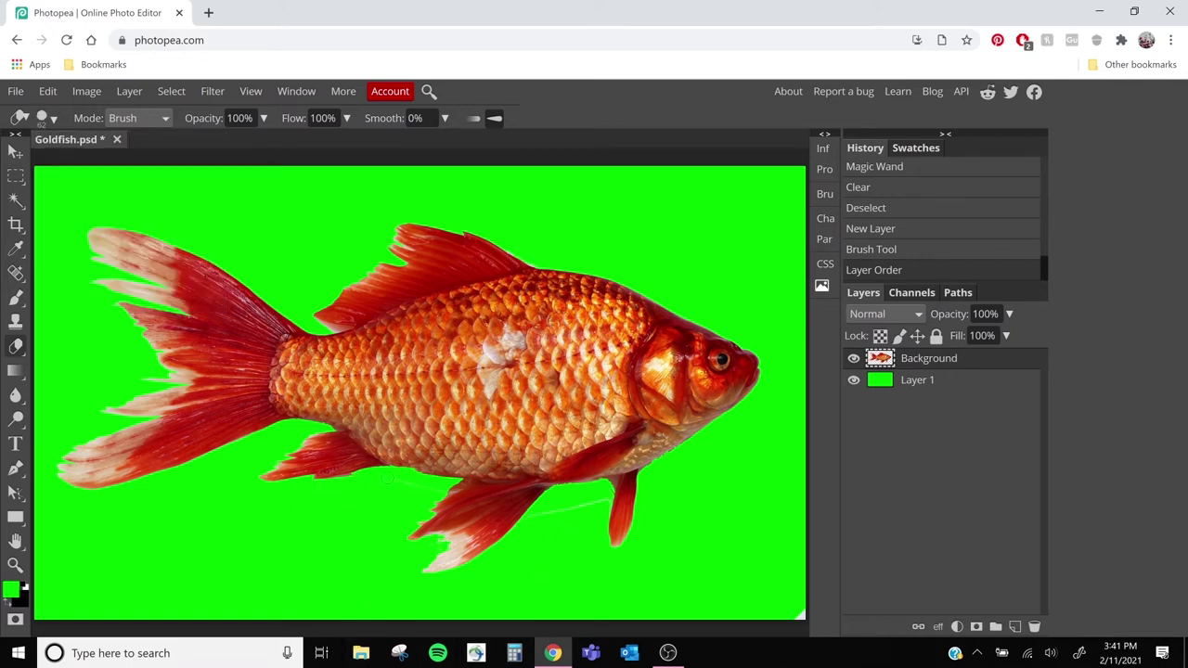
drag(430, 489, 523, 522)
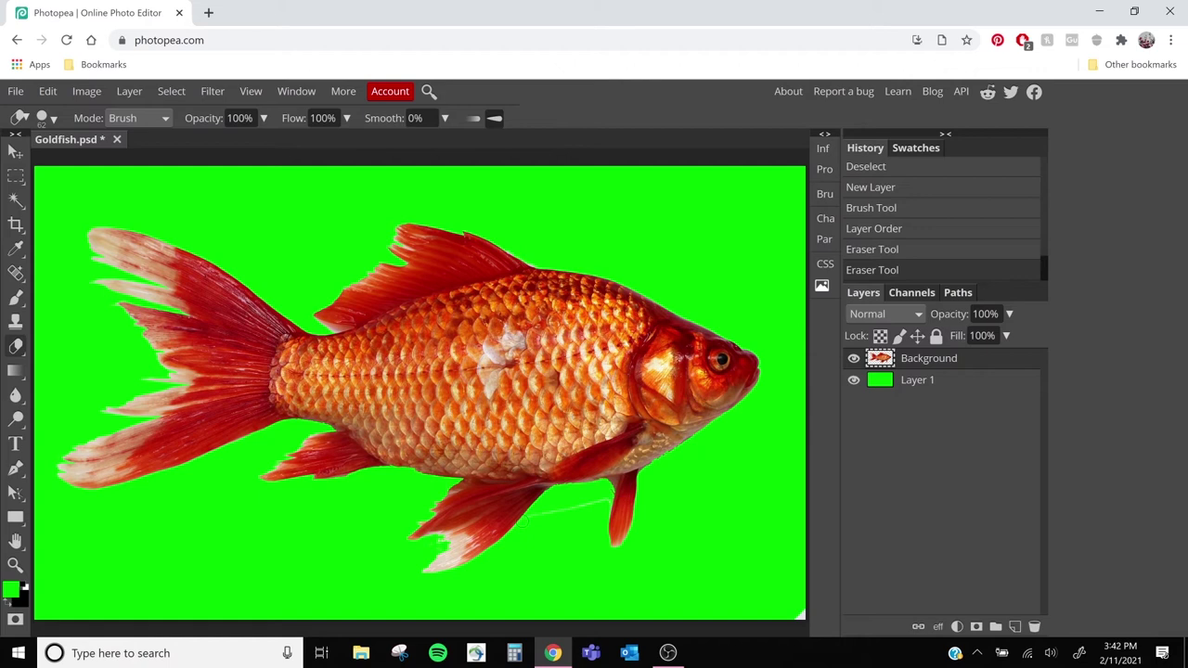
drag(601, 509, 575, 496)
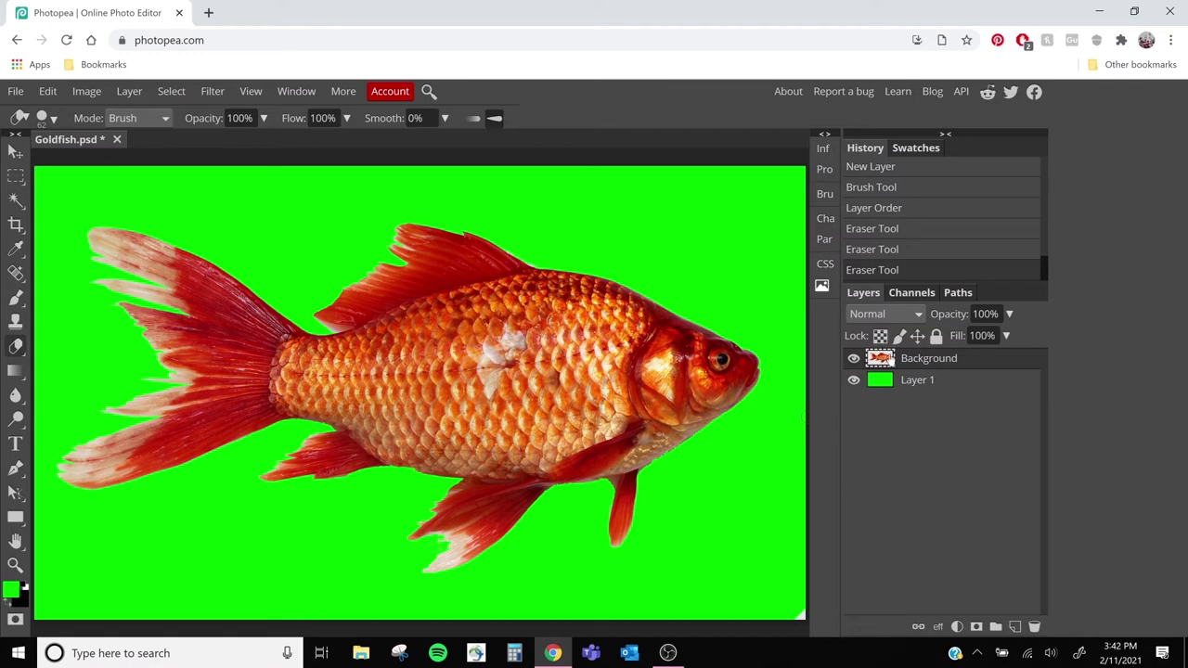
Check the goldfish's transparency, then delete the green Layer 1
click(854, 382)
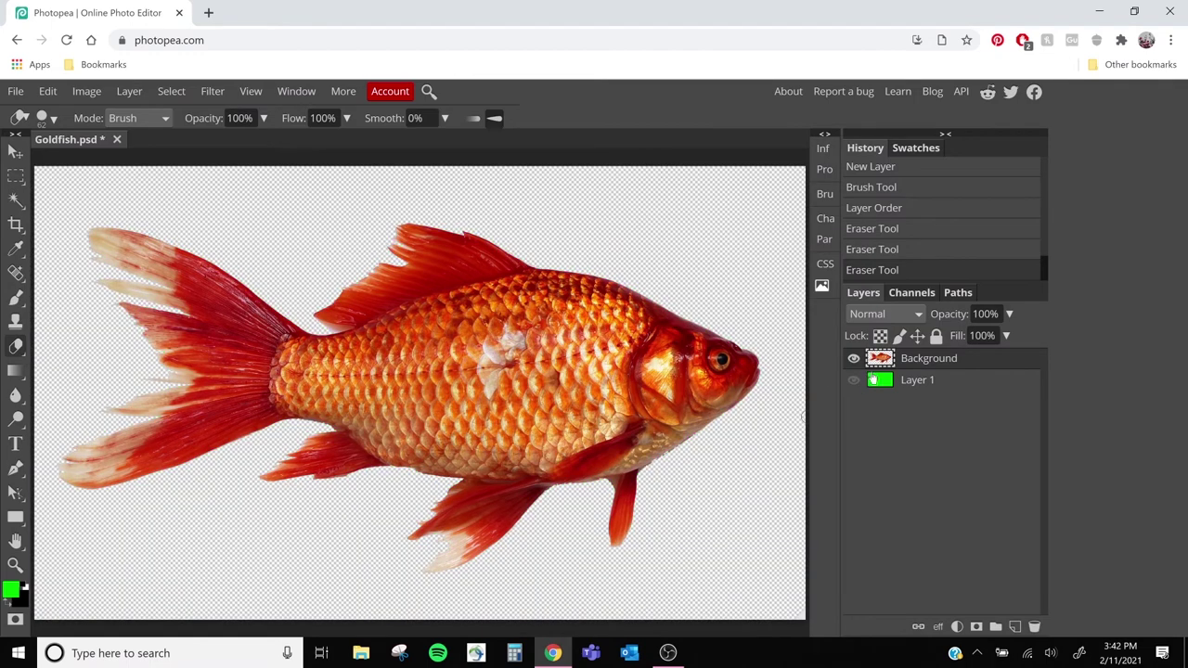
click(919, 383)
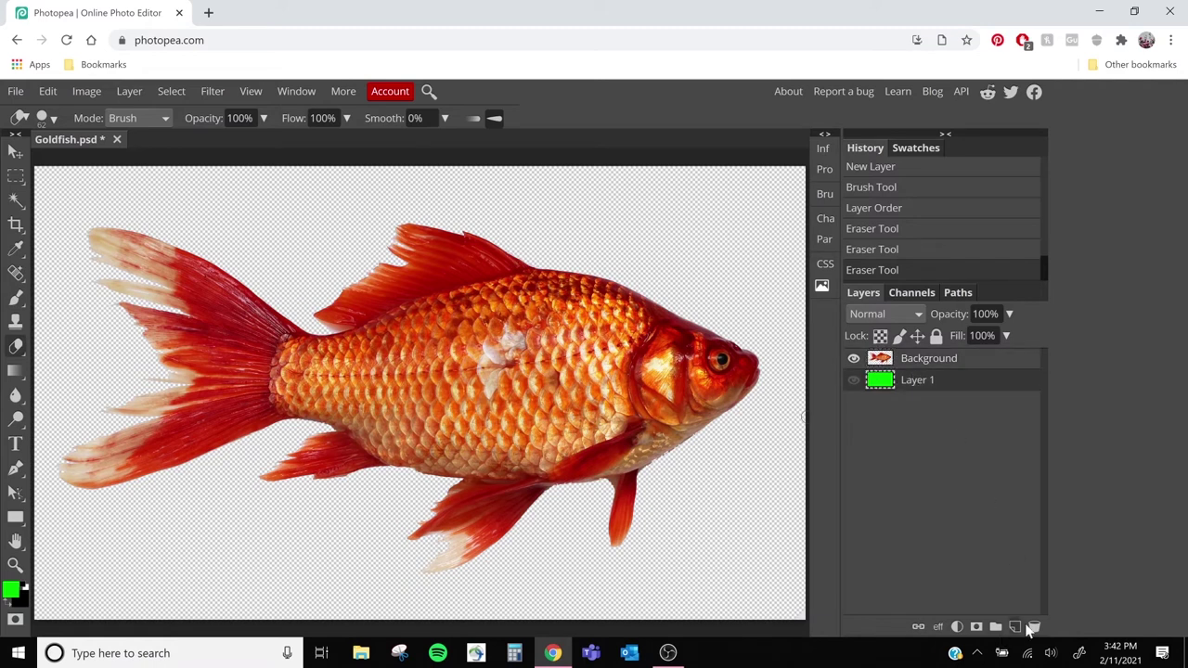
click(1034, 627)
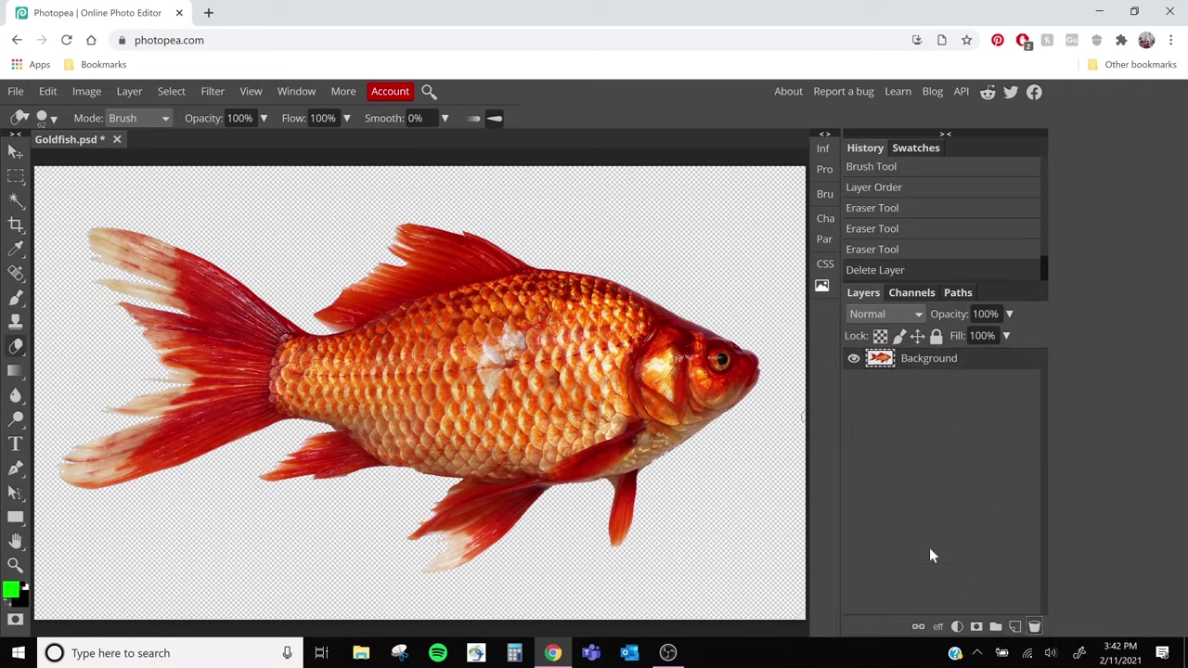
Export the cut-out goldfish layer as a PNG file
click(16, 154)
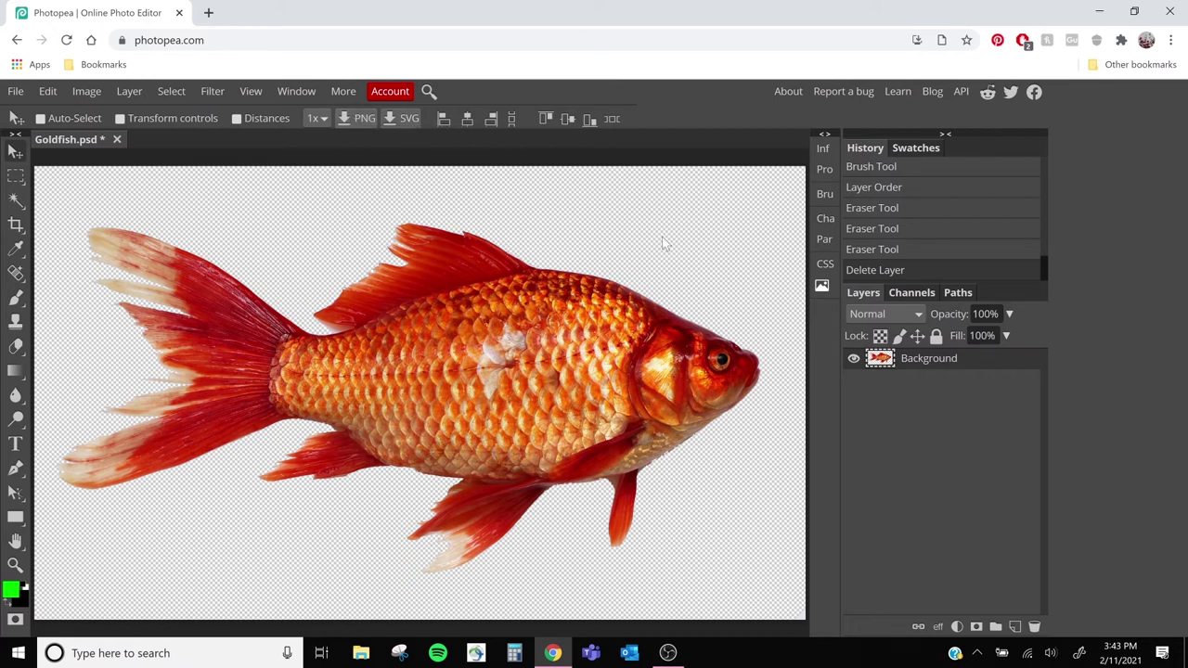
click(357, 119)
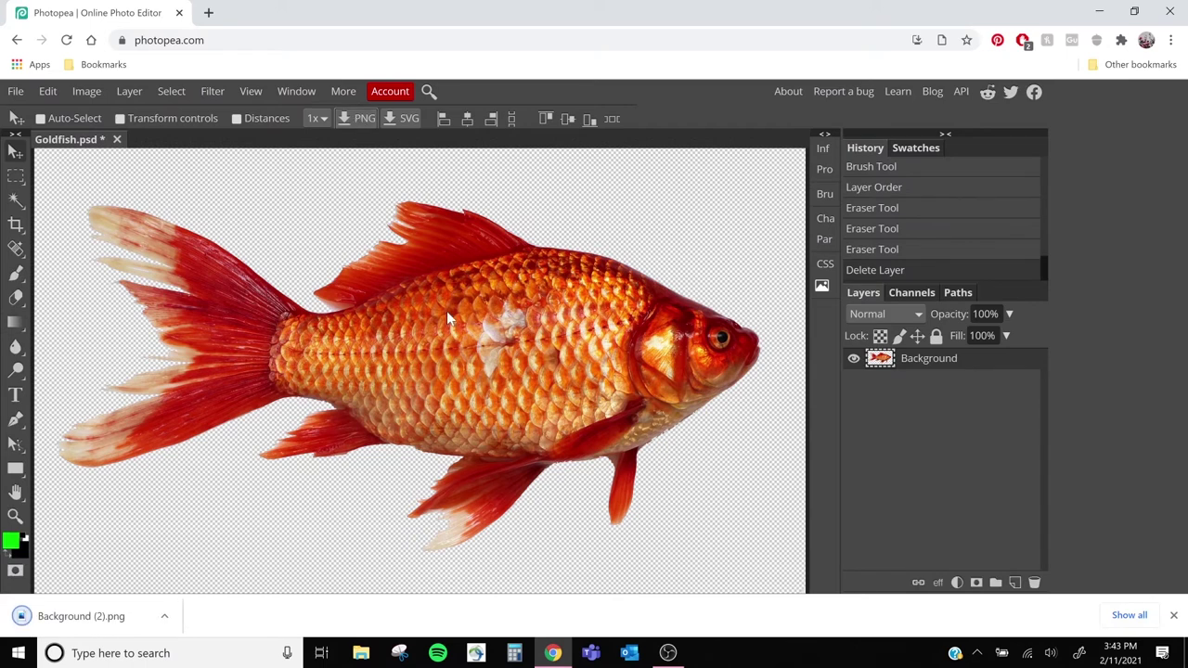
scroll(451, 320, up, 2)
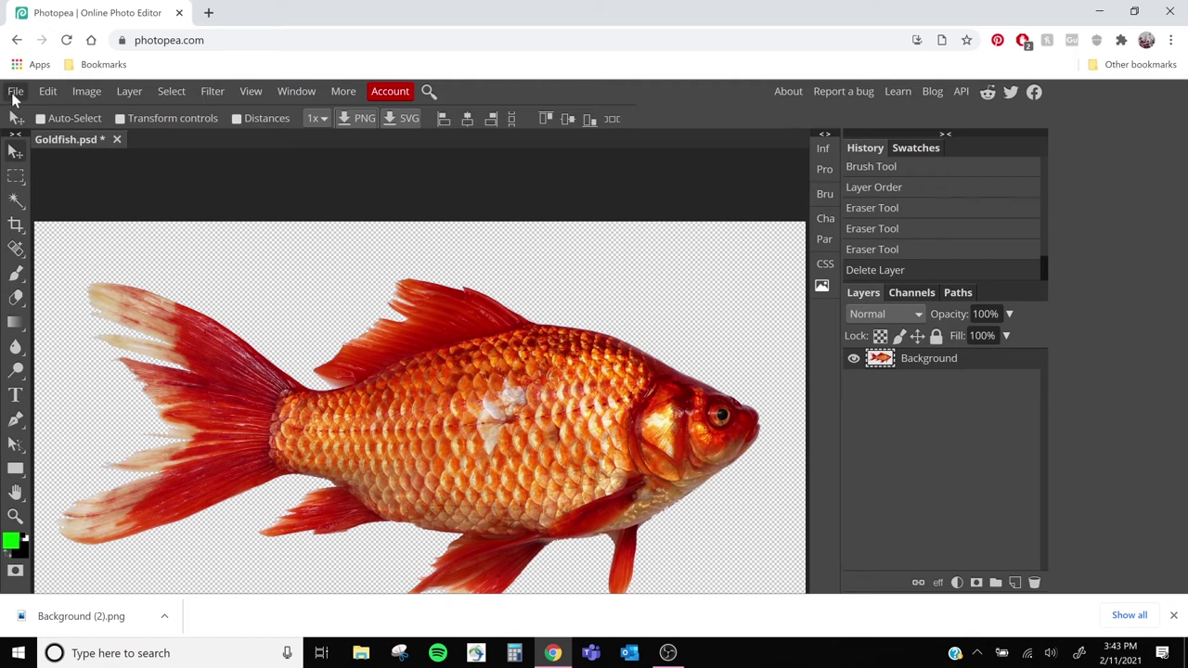
Open the Outer Space photo as a new document
click(15, 93)
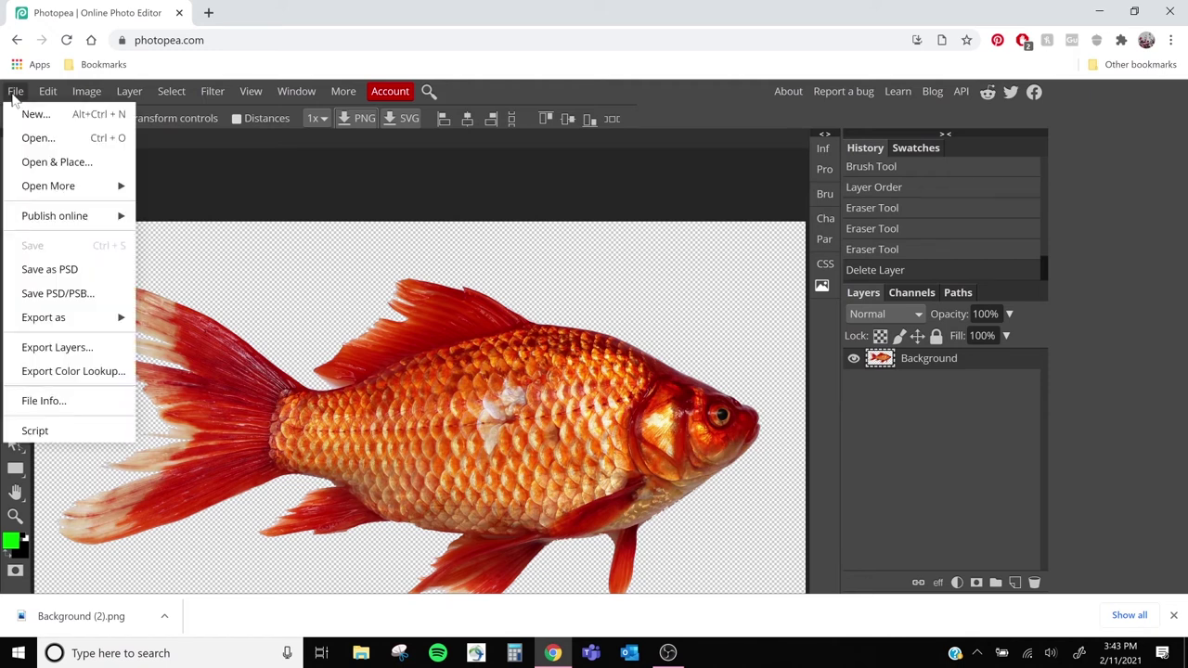
click(48, 144)
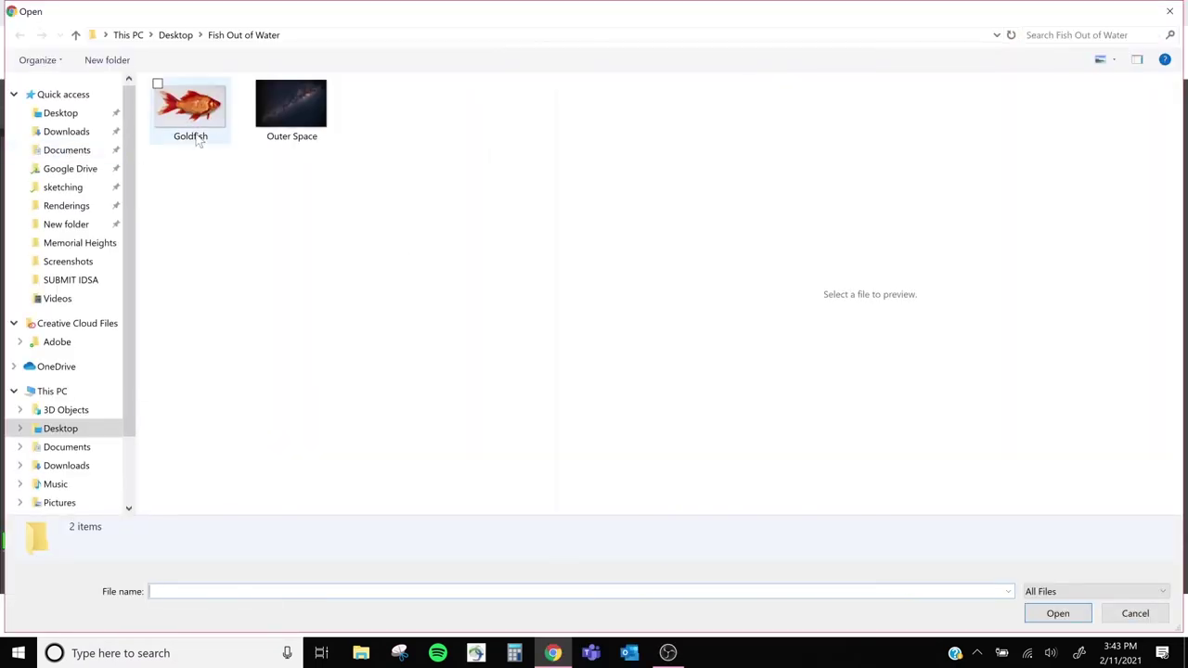
click(292, 107)
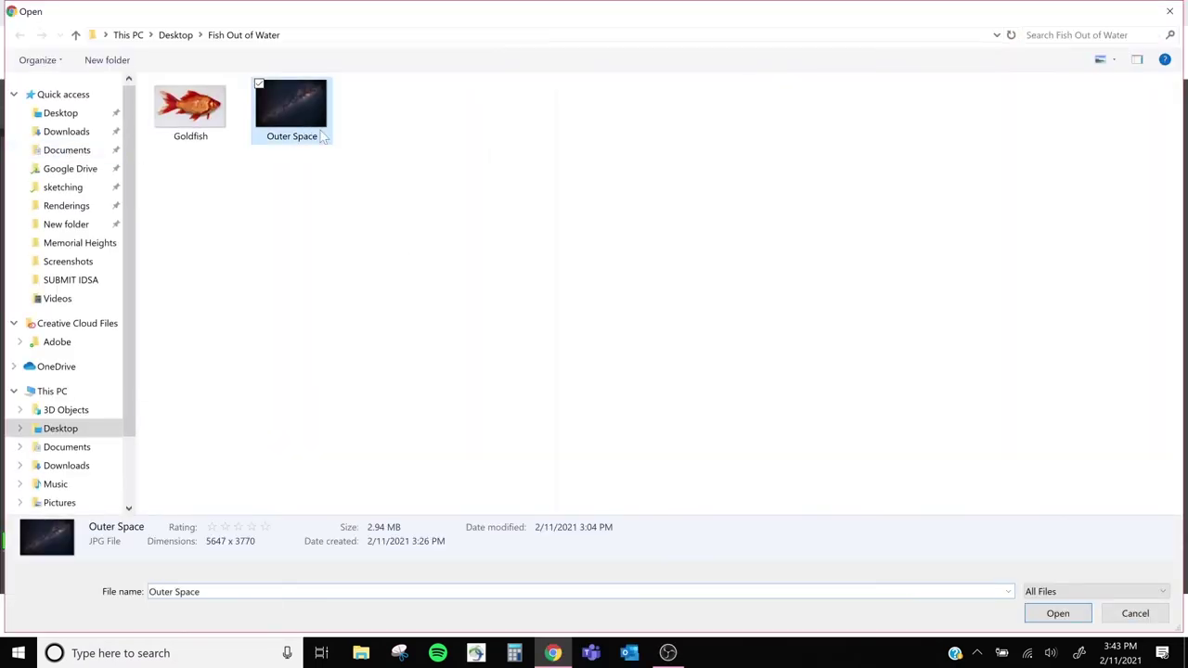
click(1034, 614)
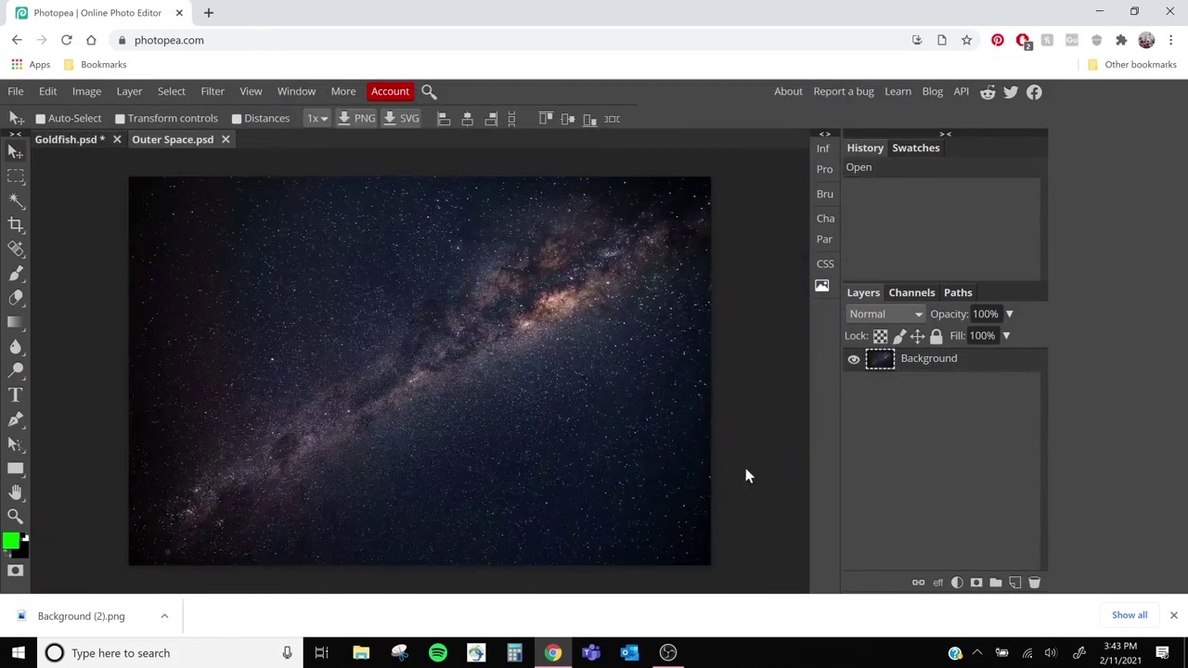
Dismiss the download notice and choose Background (2) for Open & Place
click(1173, 615)
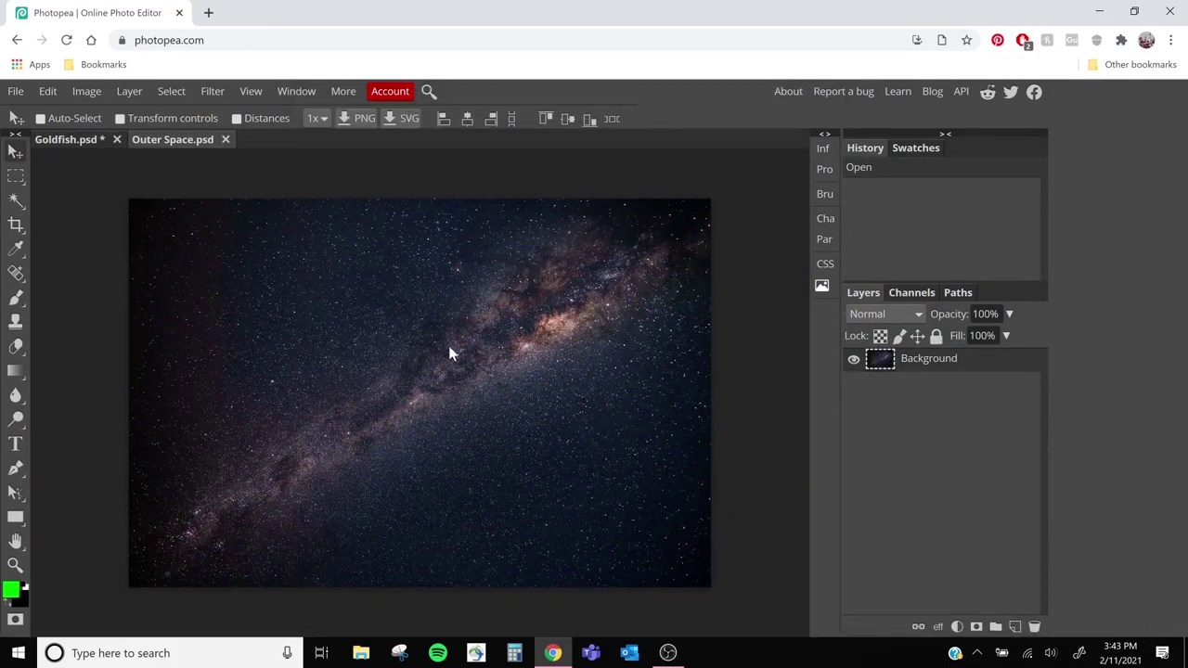
click(16, 93)
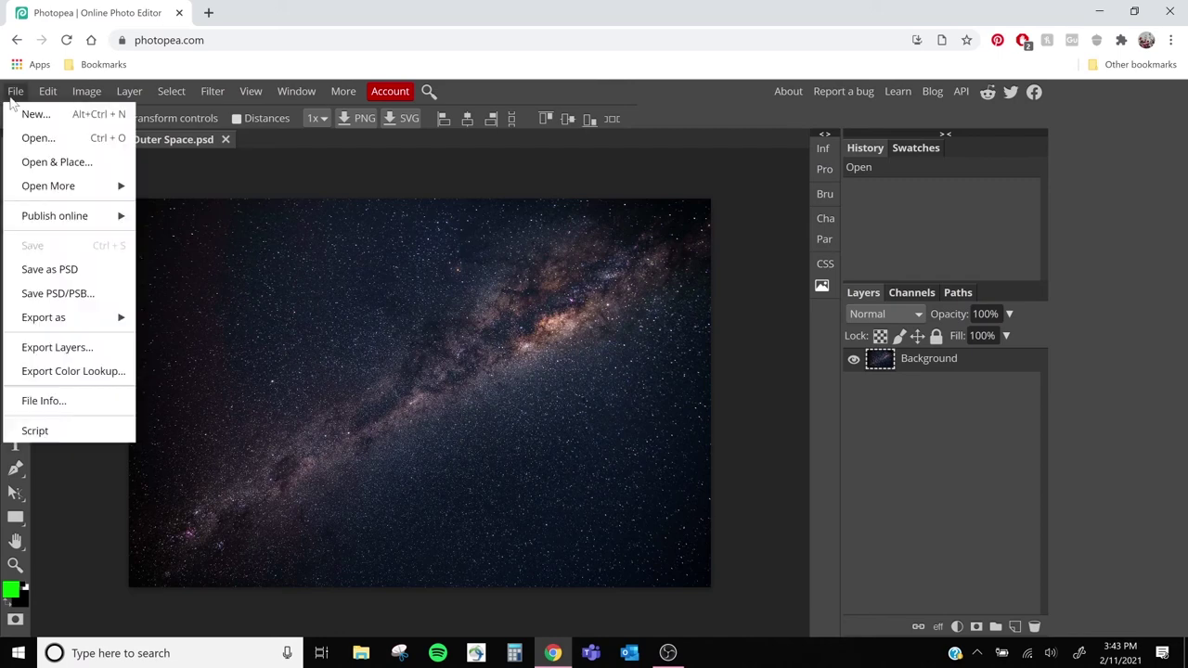
click(56, 163)
click(190, 107)
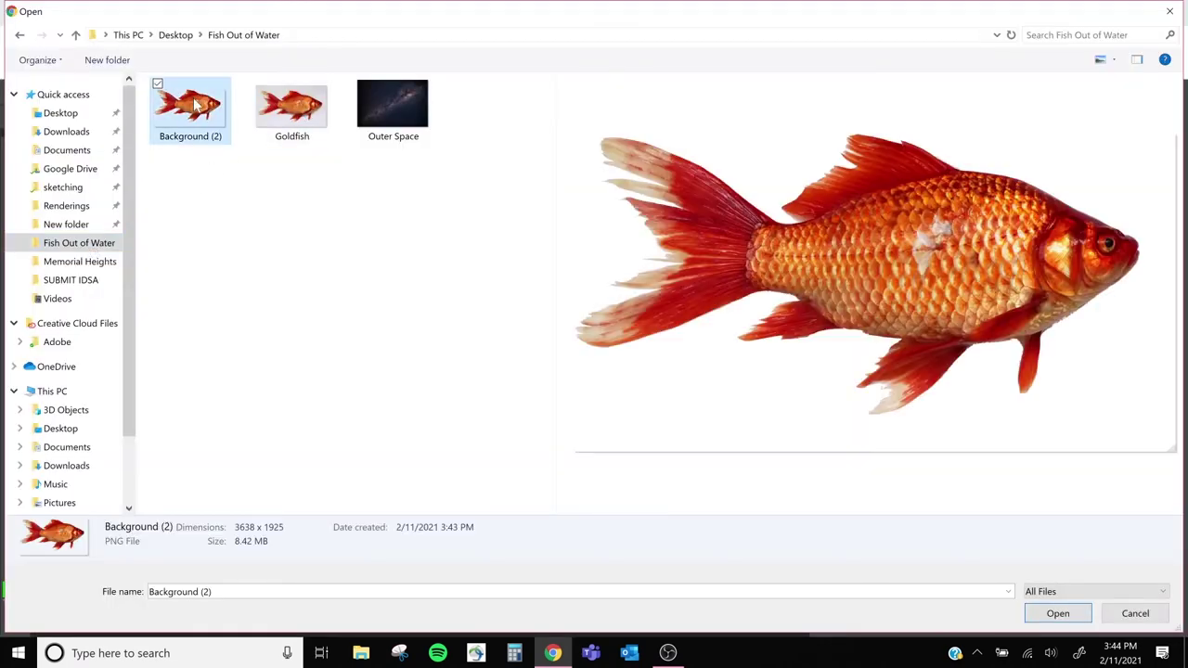
Place Background (2) on the space photo, then shrink, tilt, commit and move it lower-left
click(1058, 614)
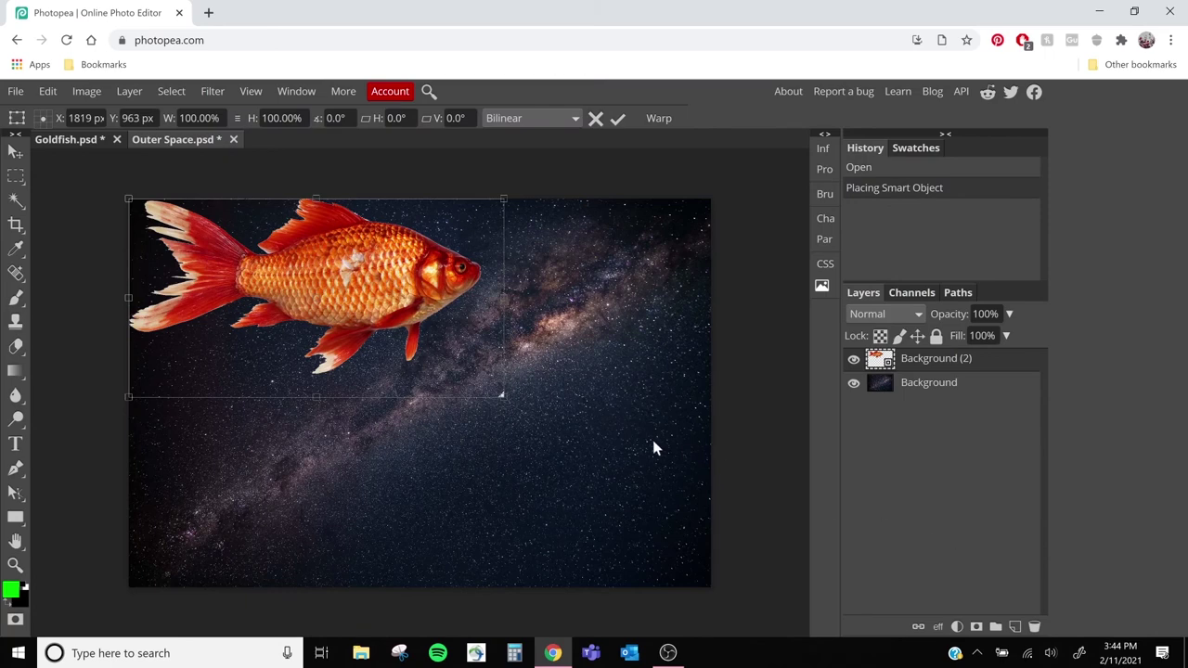
drag(418, 270, 542, 347)
drag(627, 275, 443, 322)
drag(410, 382, 507, 426)
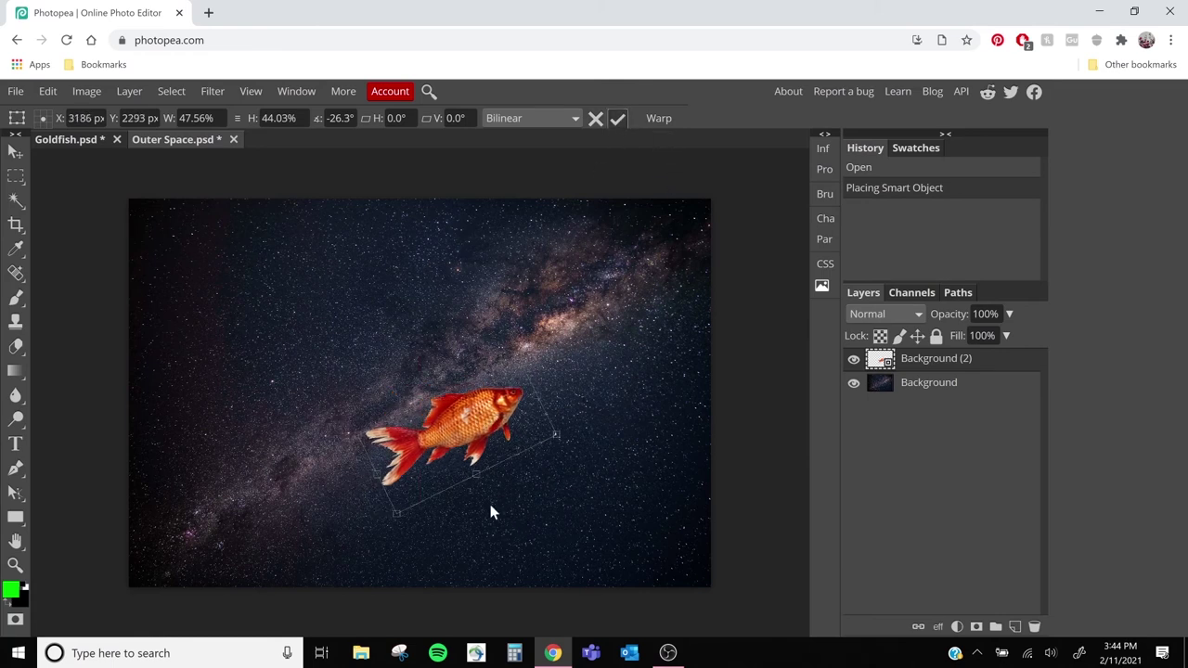
key(Return)
drag(468, 420, 450, 455)
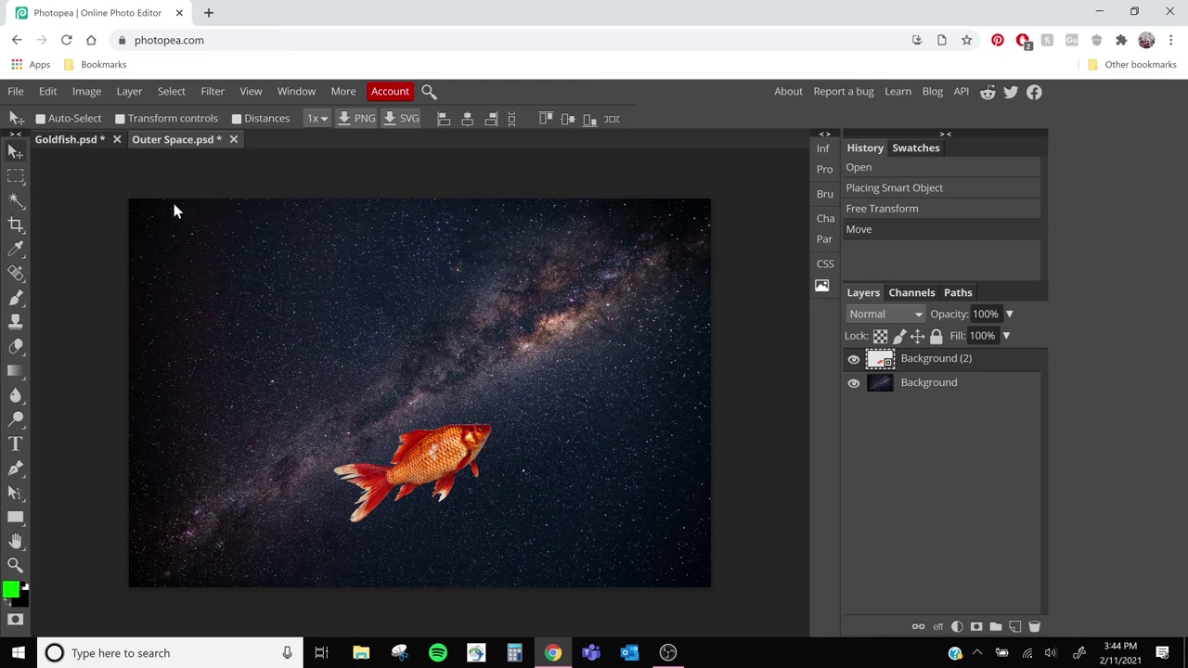
Add a Hue/Saturation adjustment with Hue 88, Saturation -42, Lightness -2, comparing against the original
click(89, 93)
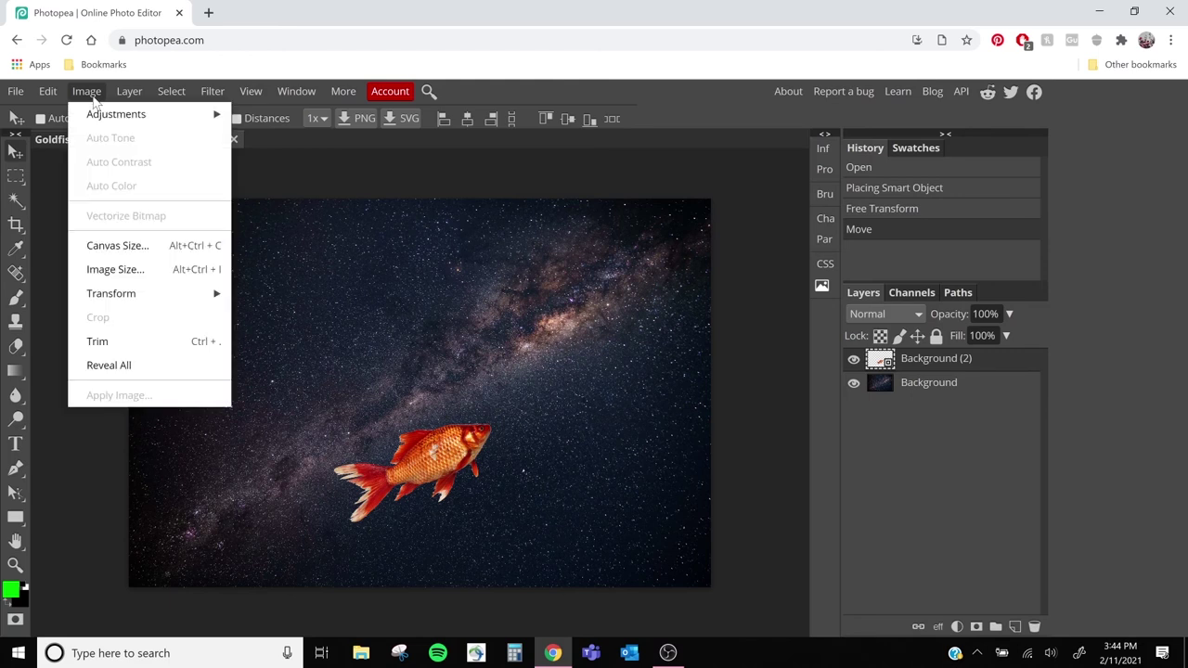
mouse_move(99, 113)
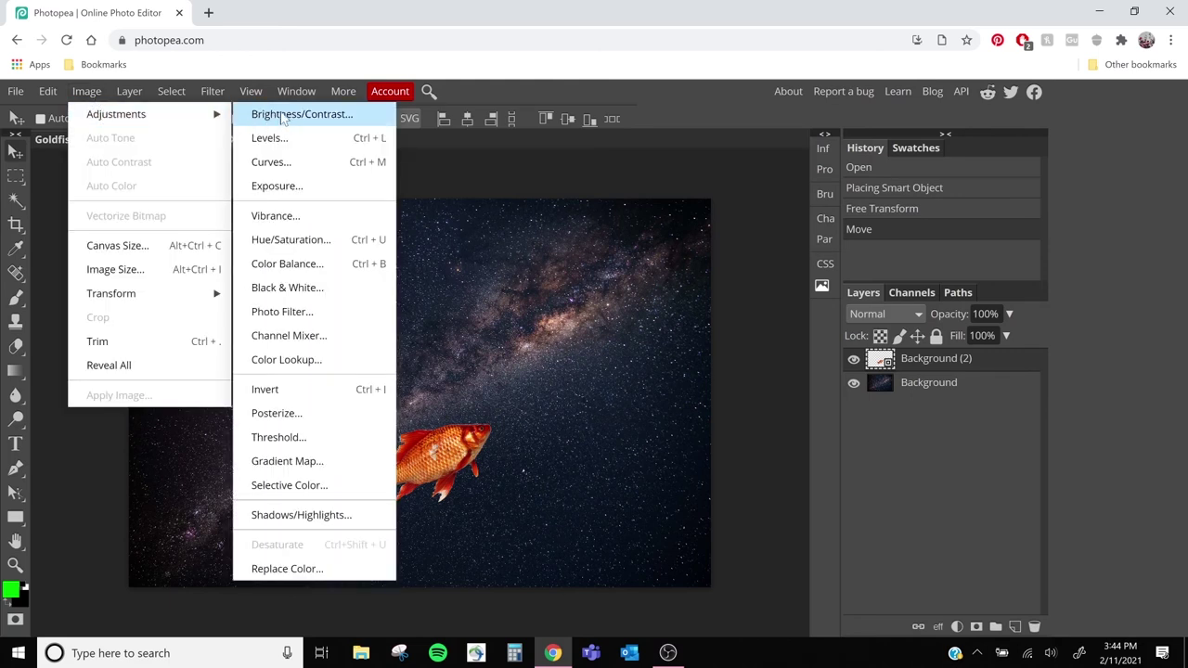
click(300, 242)
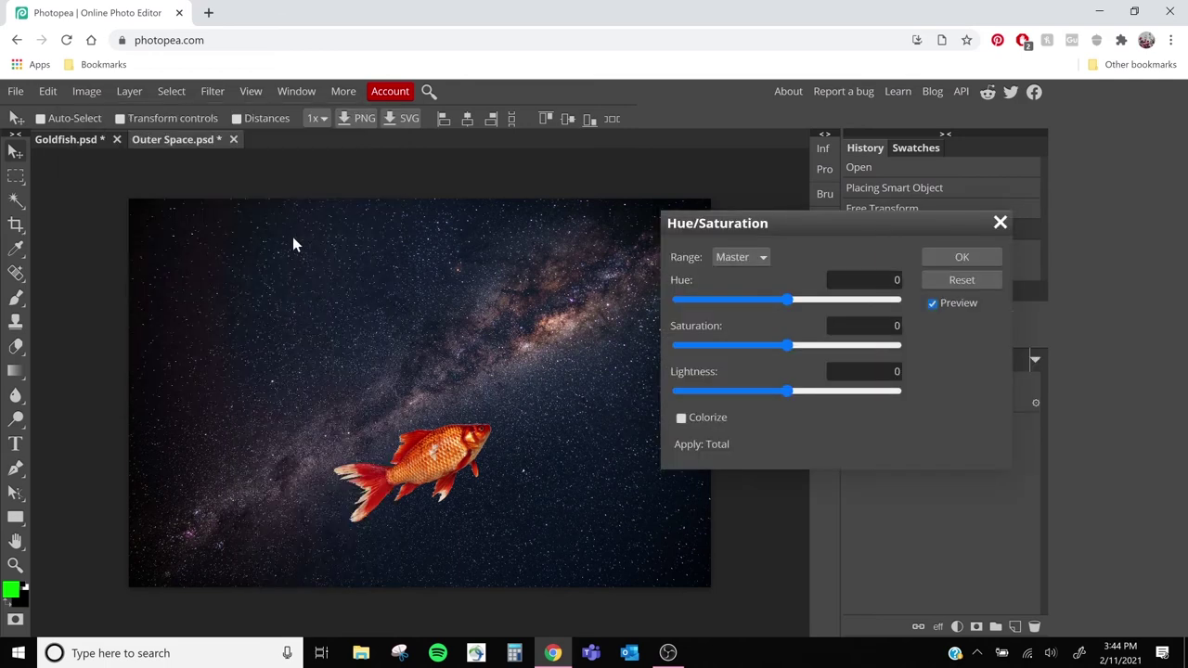
drag(773, 226, 725, 256)
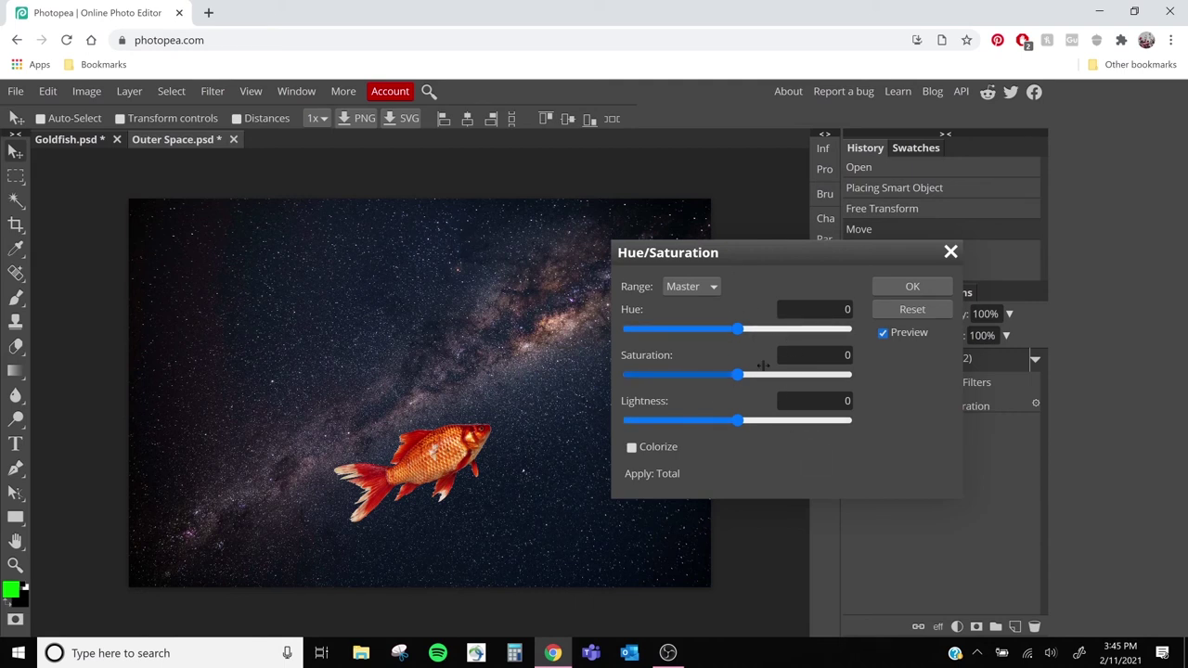
drag(738, 329, 791, 323)
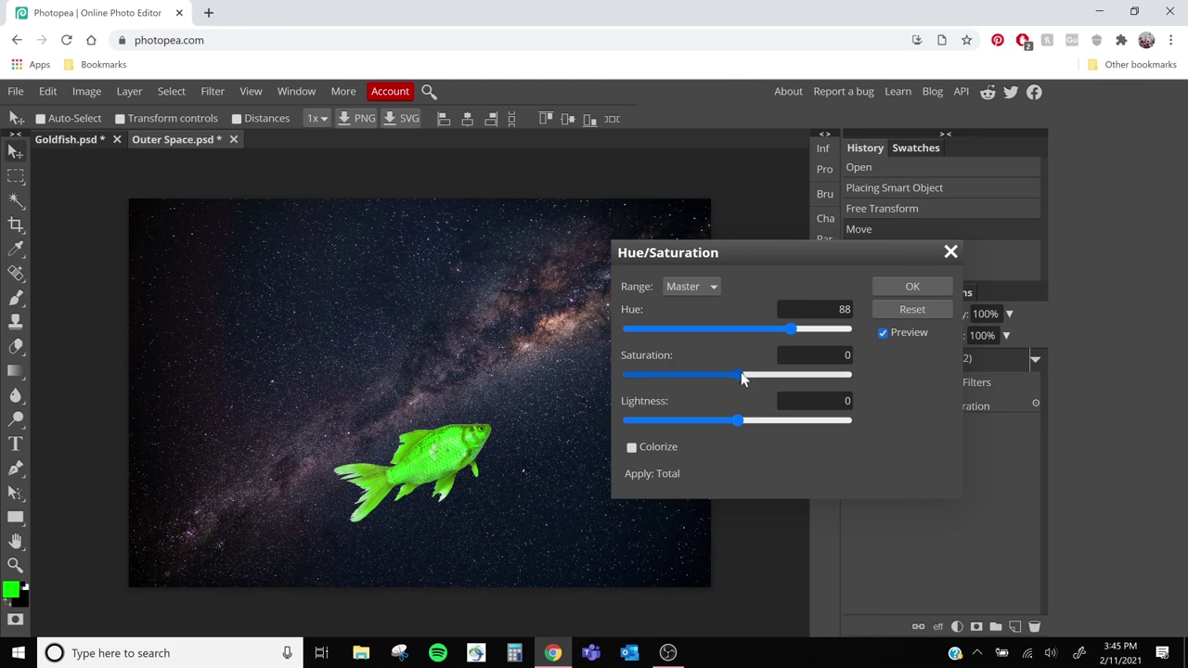
drag(743, 378, 691, 381)
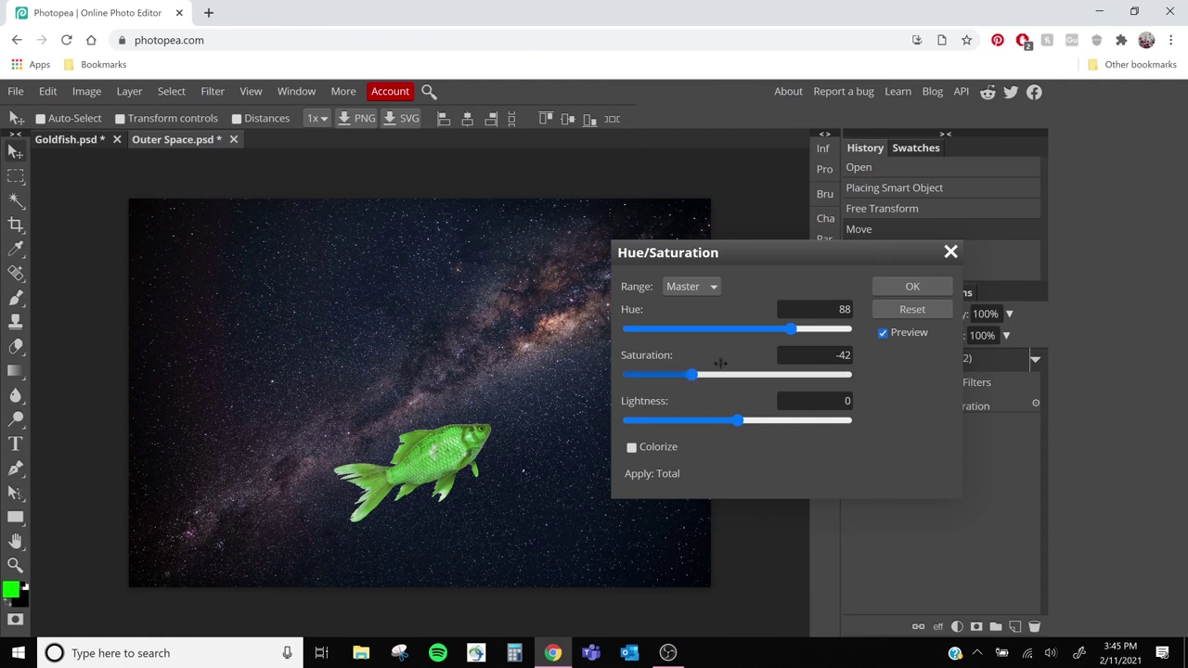
mouse_move(745, 424)
mouse_down()
mouse_move(721, 429)
mouse_move(738, 424)
mouse_up()
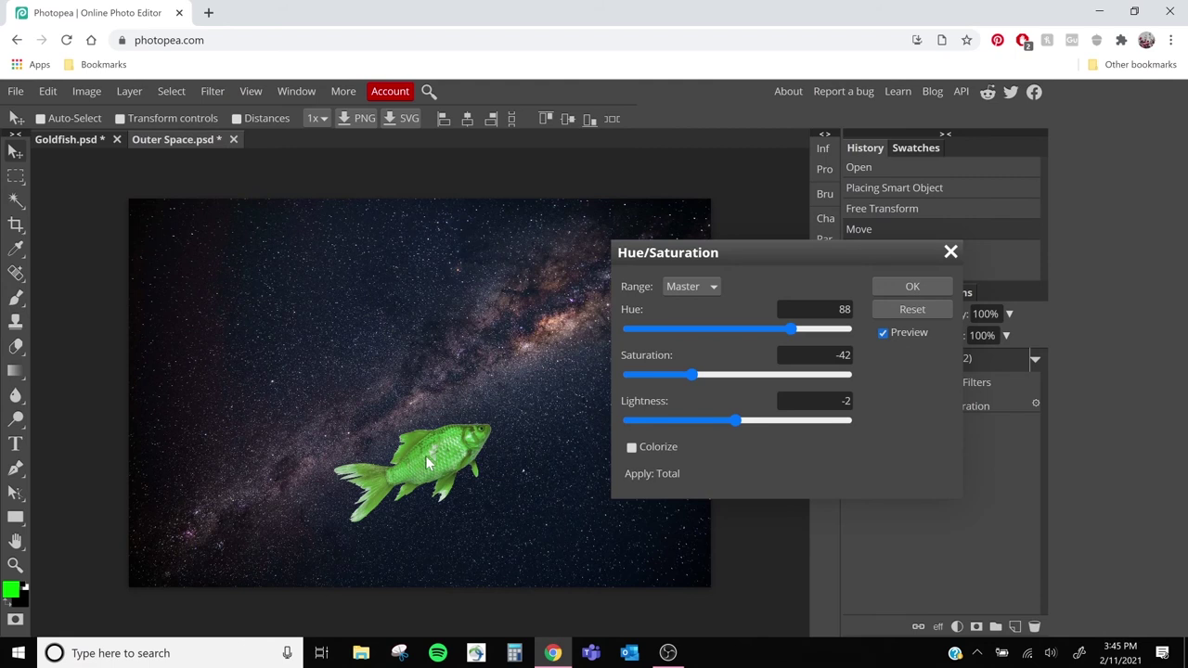
click(883, 333)
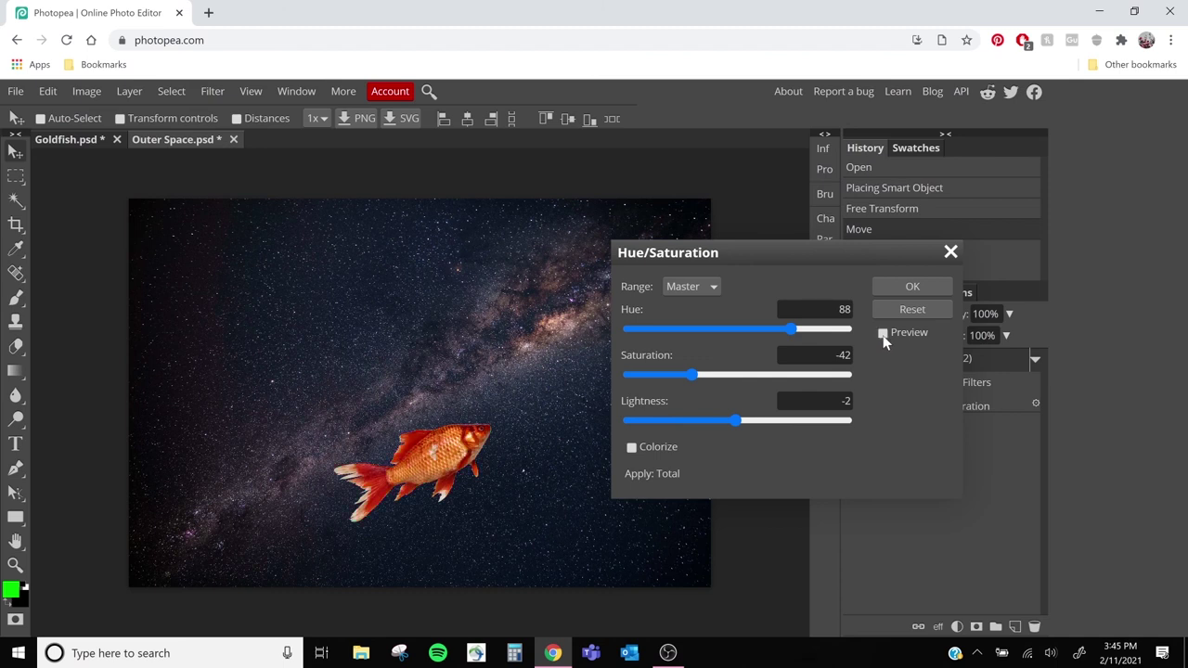
click(882, 333)
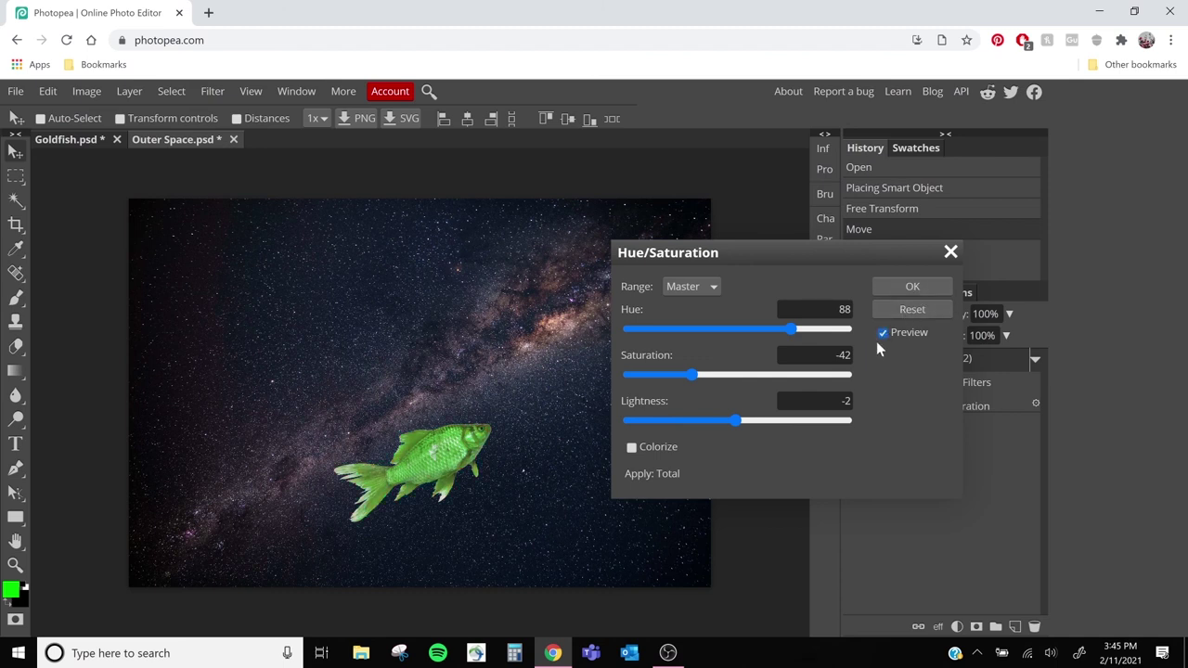
Apply the green tint, then move the fish up-right and nudge it slightly left
click(897, 291)
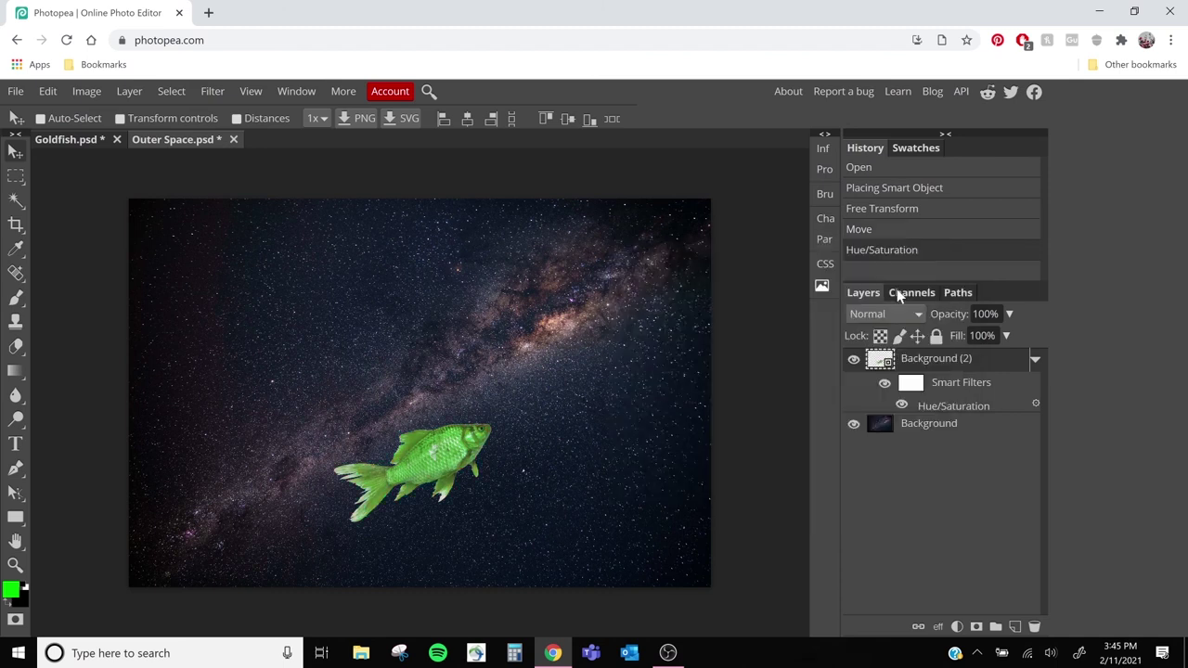
drag(463, 433, 512, 464)
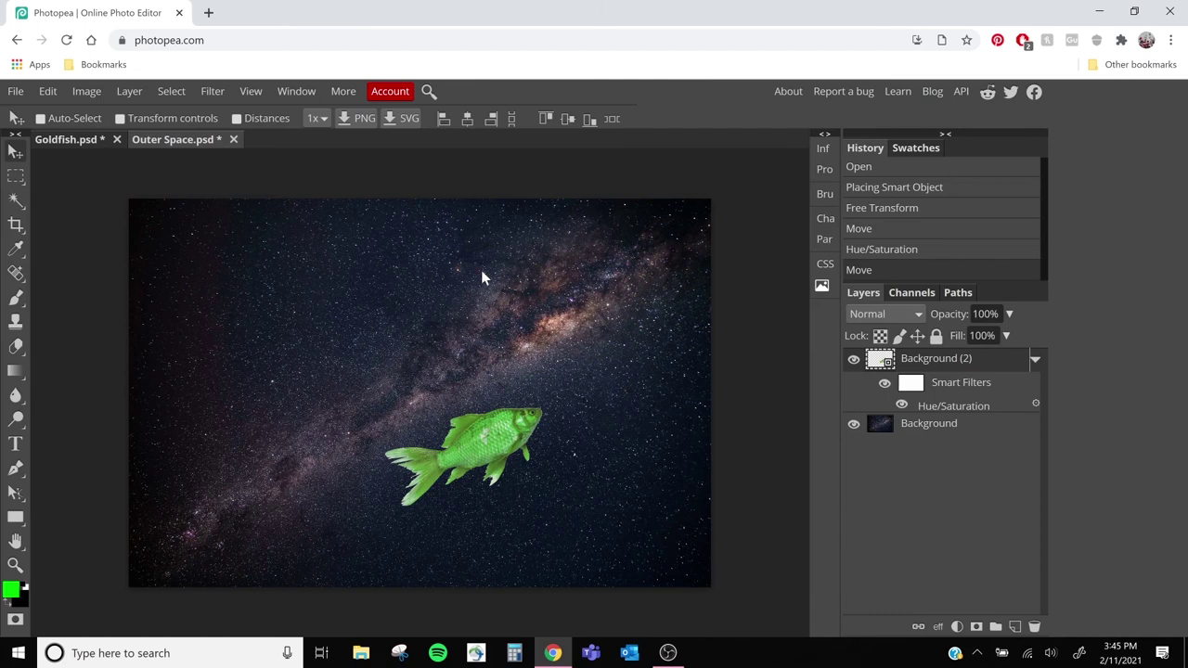
drag(485, 442, 467, 438)
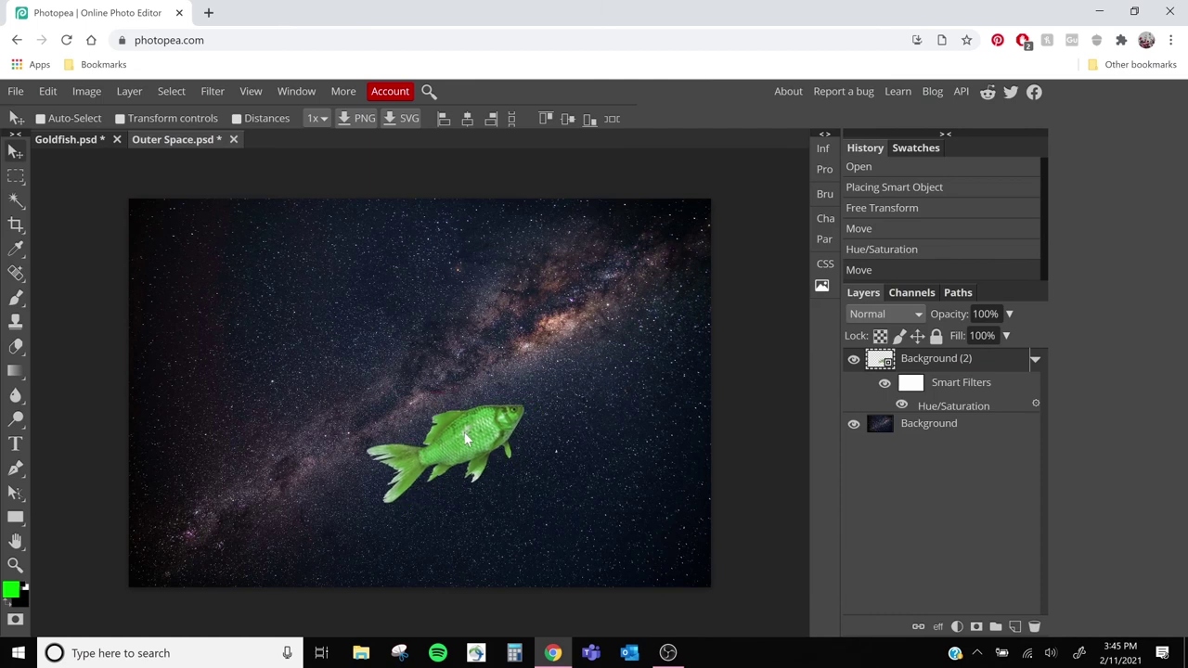